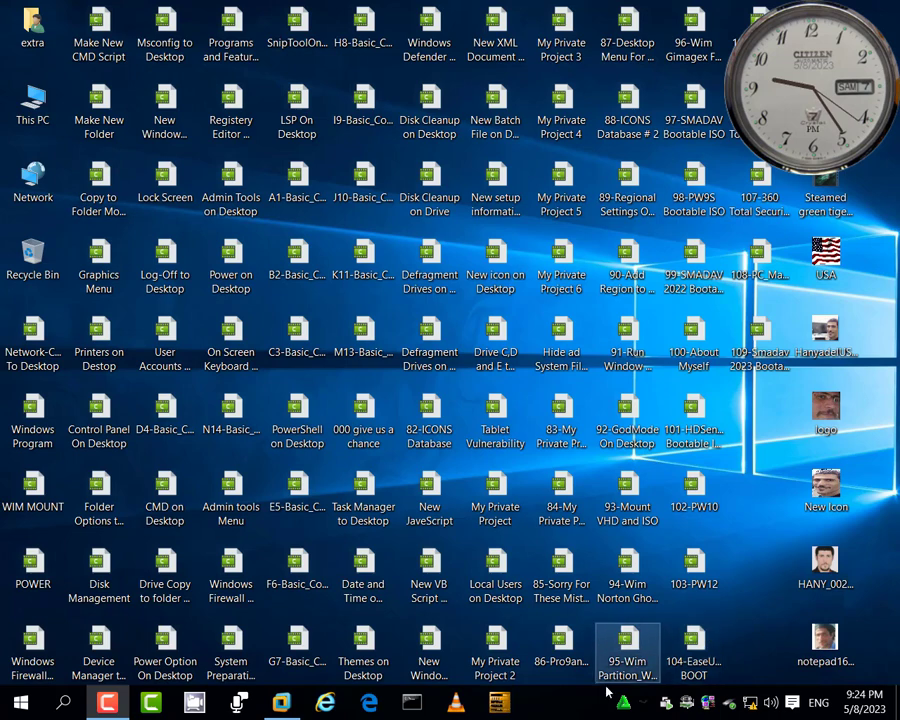
Step: Switch to the running 22H2 virtual machine
right_click(546, 707)
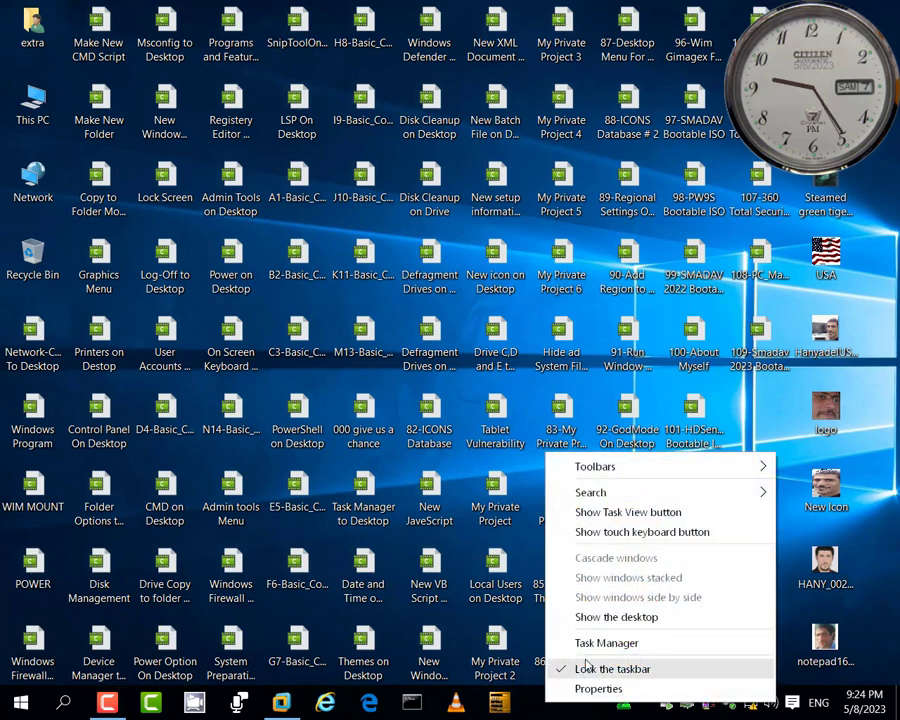
left_click(763, 422)
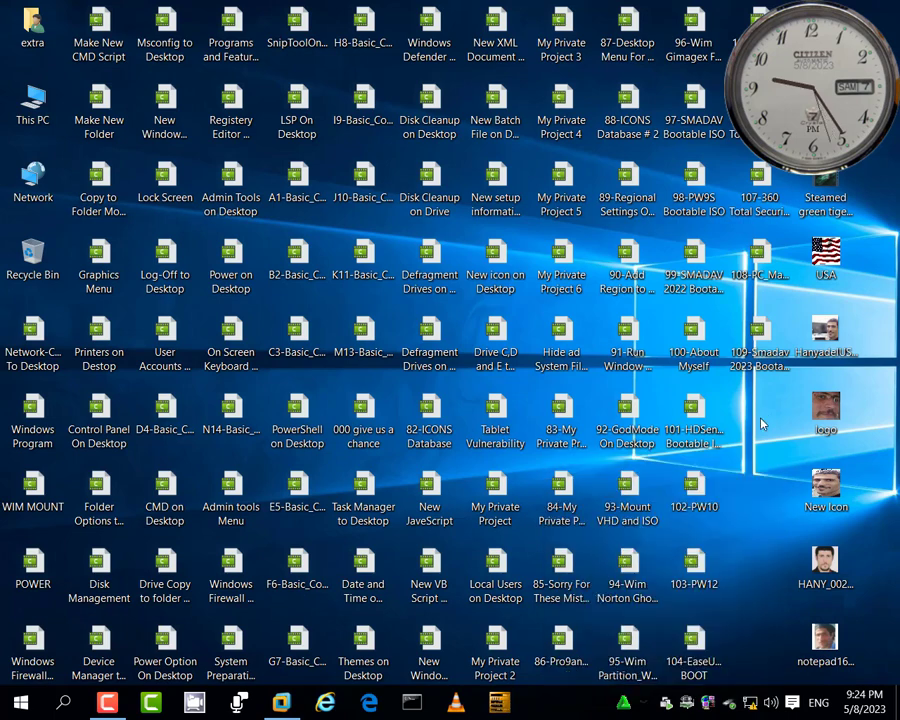
mouse_move(286, 708)
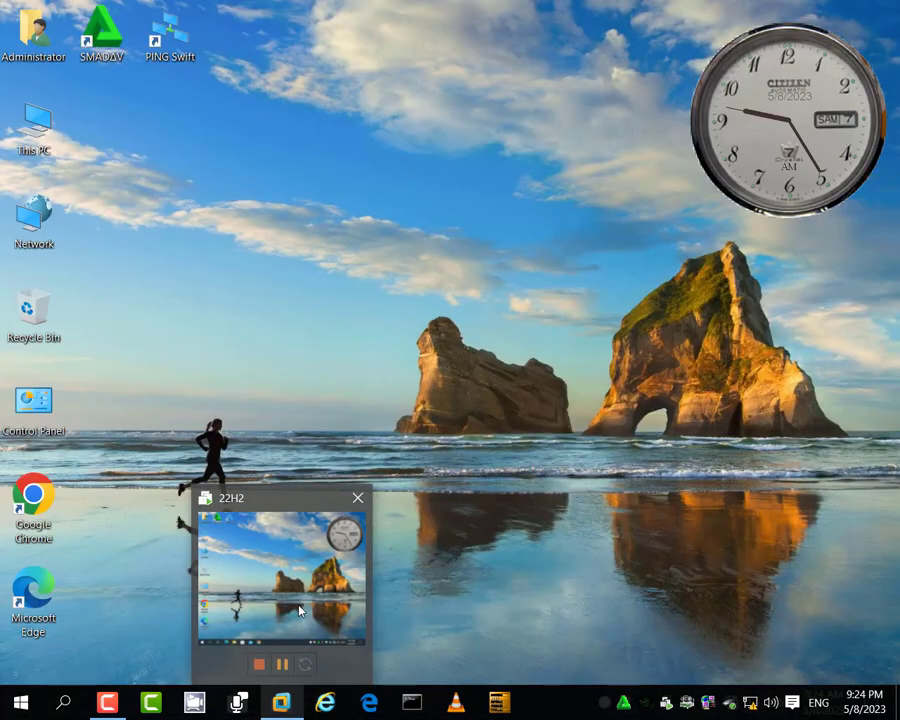
left_click(300, 612)
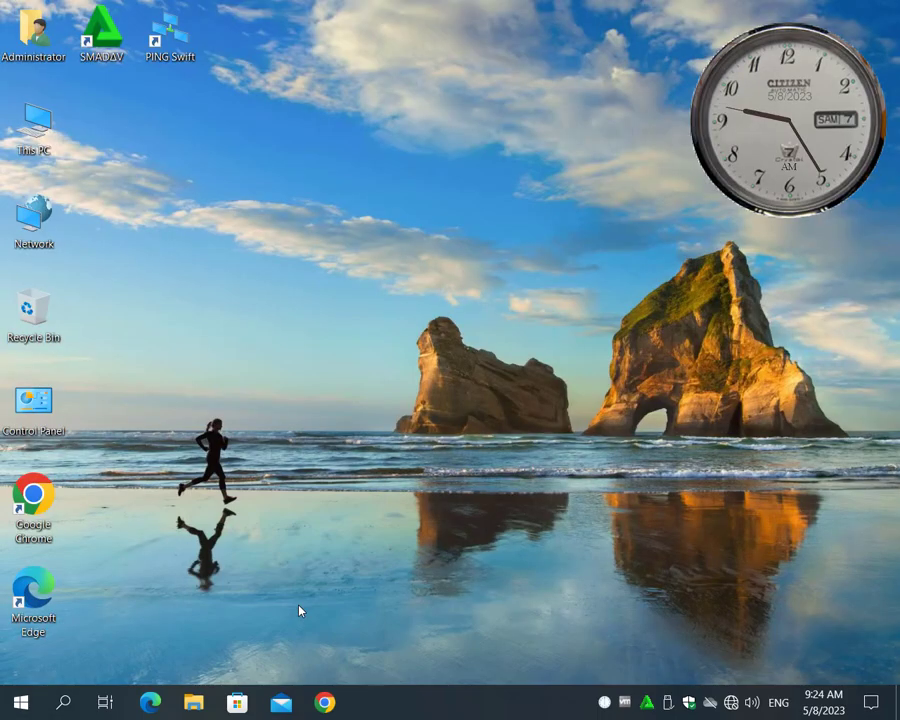
Step: Open Task Manager to check that it launches normally, and close it again
right_click(444, 182)
right_click(497, 708)
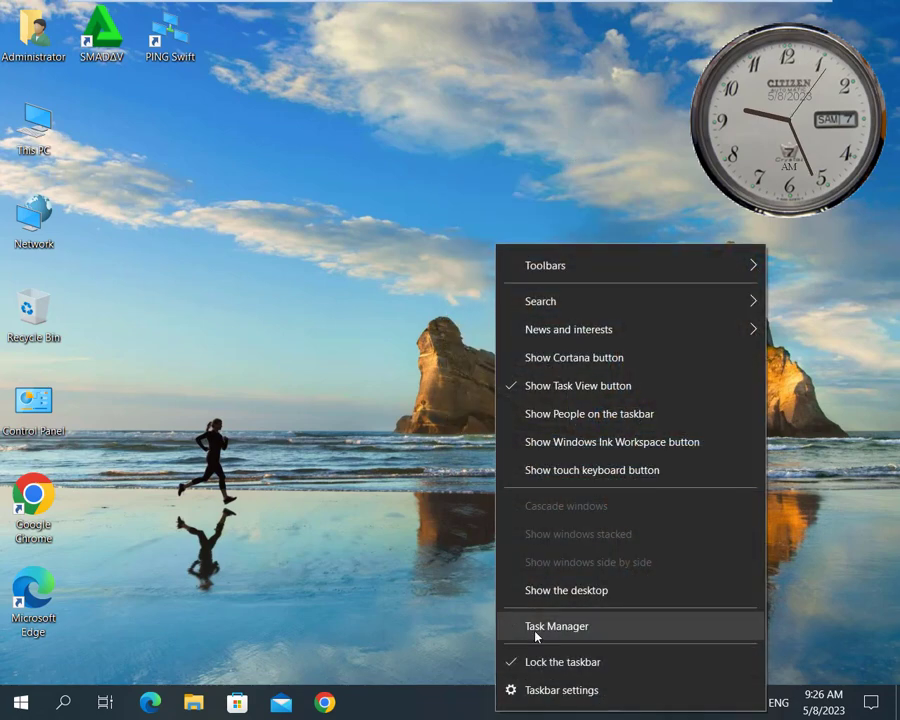
left_click(576, 629)
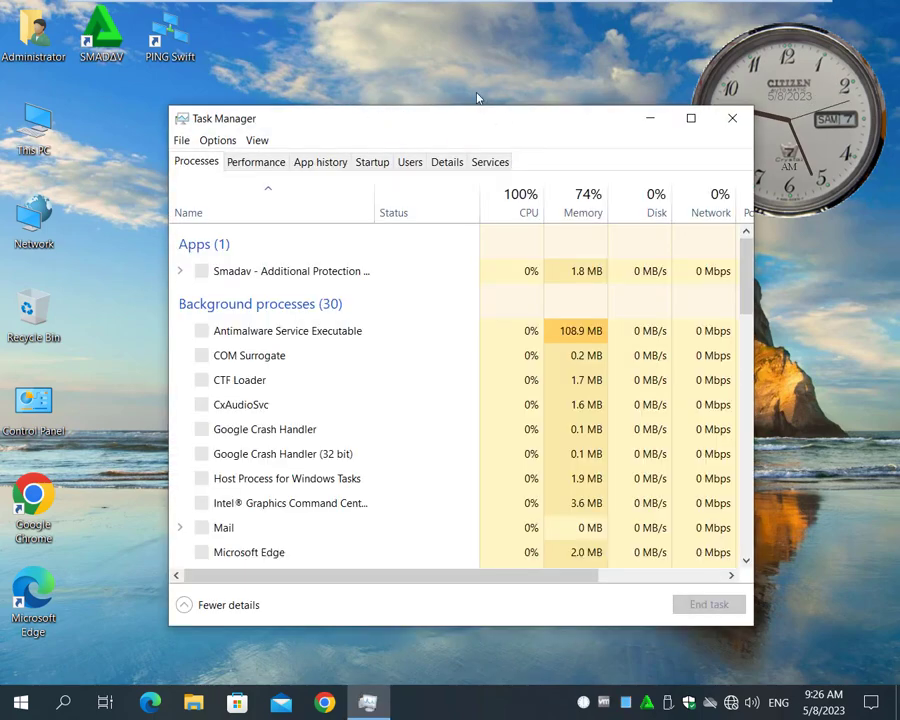
left_click_drag(671, 122, 643, 108)
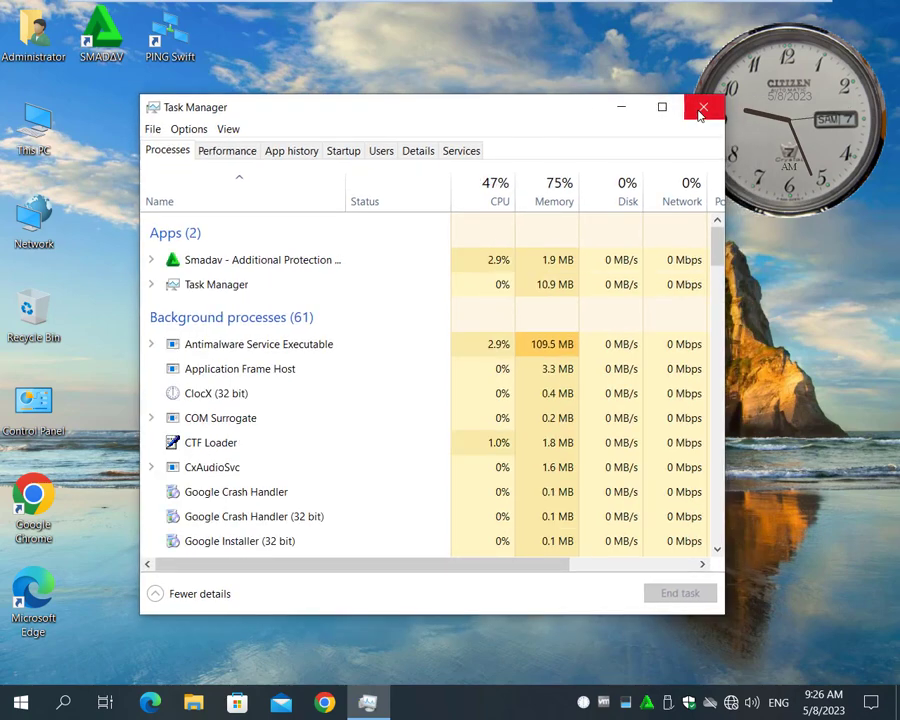
left_click(700, 108)
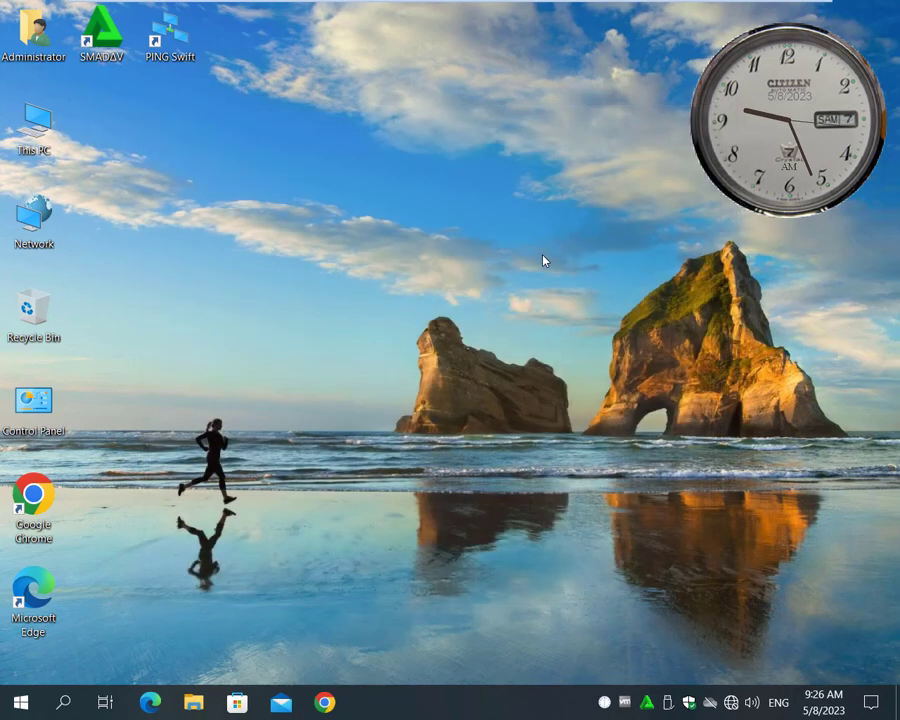
right_click(505, 712)
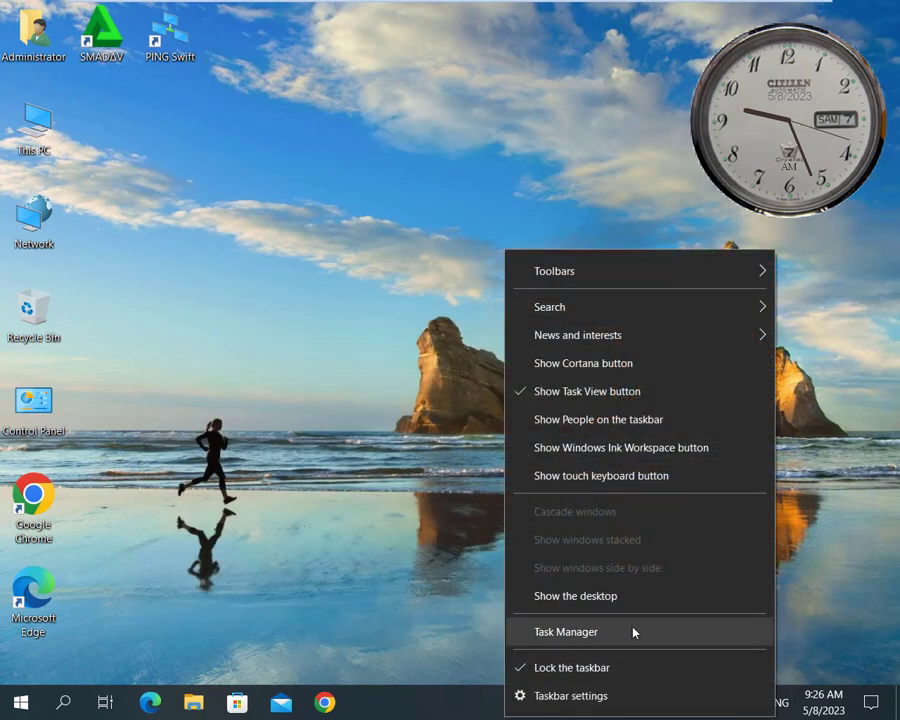
left_click(425, 513)
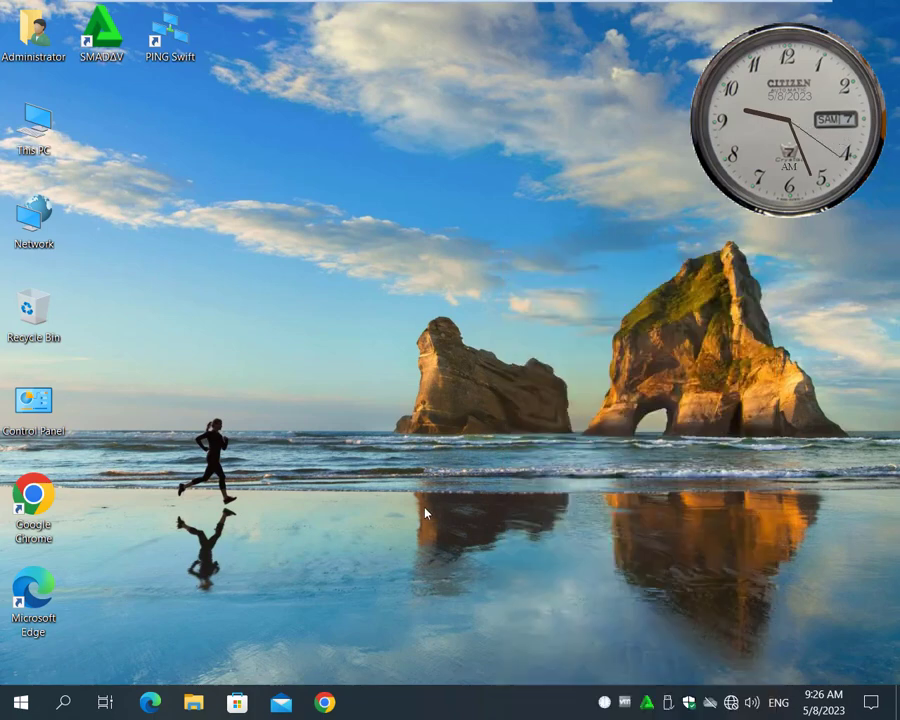
Step: Open Registry Editor and expand the HKEY_CURRENT_USER hive
right_click(418, 92)
left_click(490, 468)
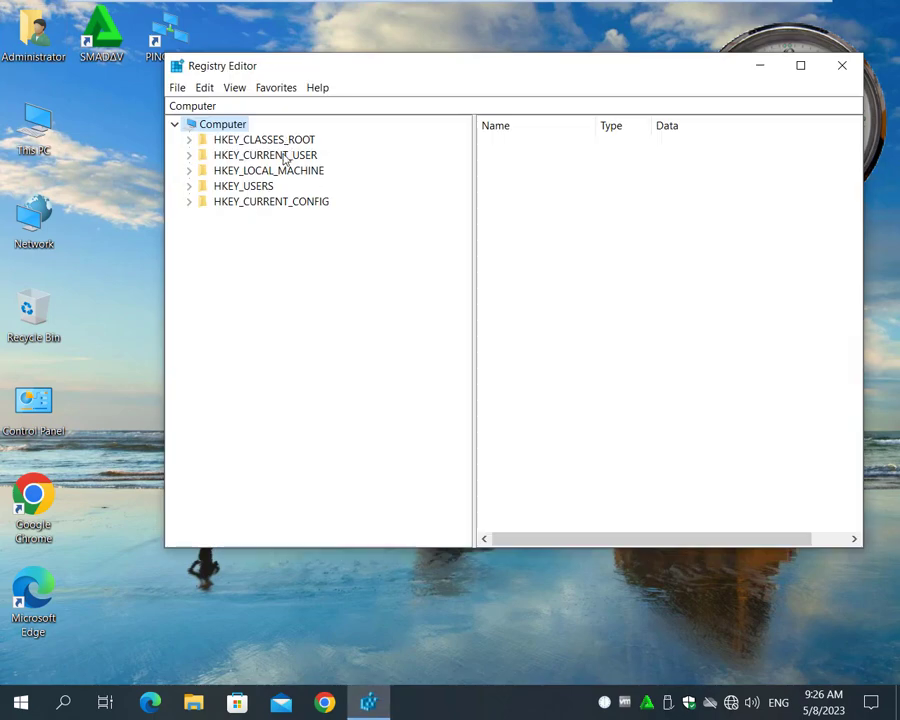
left_click(265, 156)
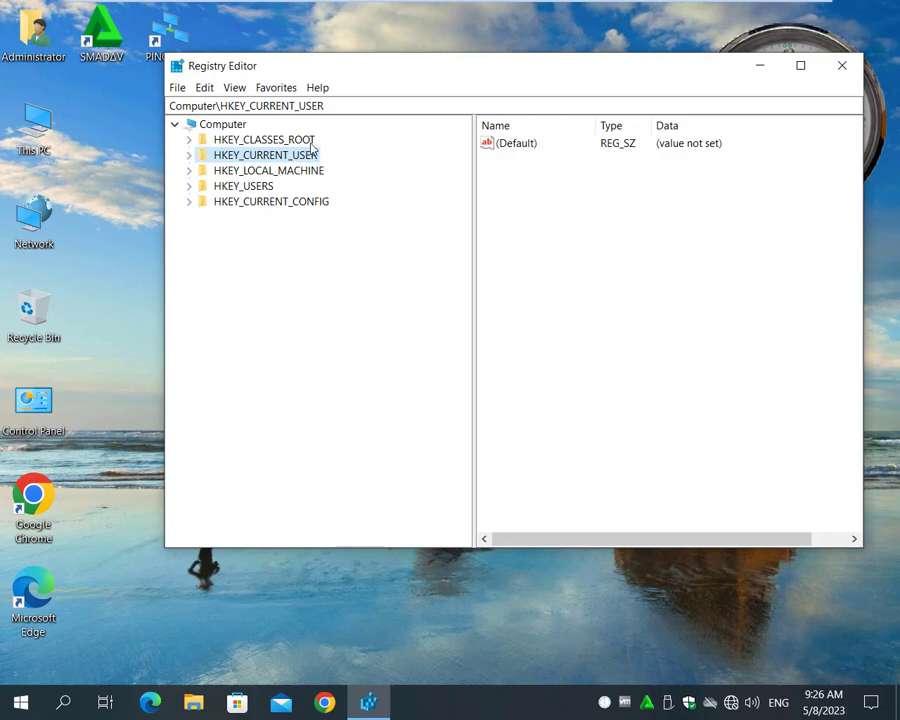
left_click(247, 140)
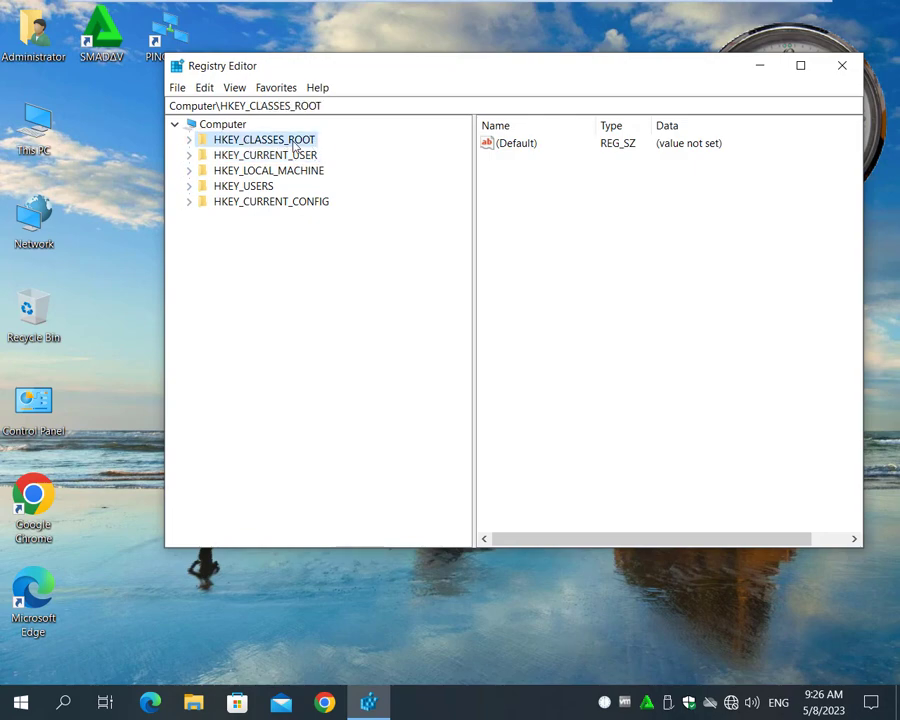
left_click(268, 156)
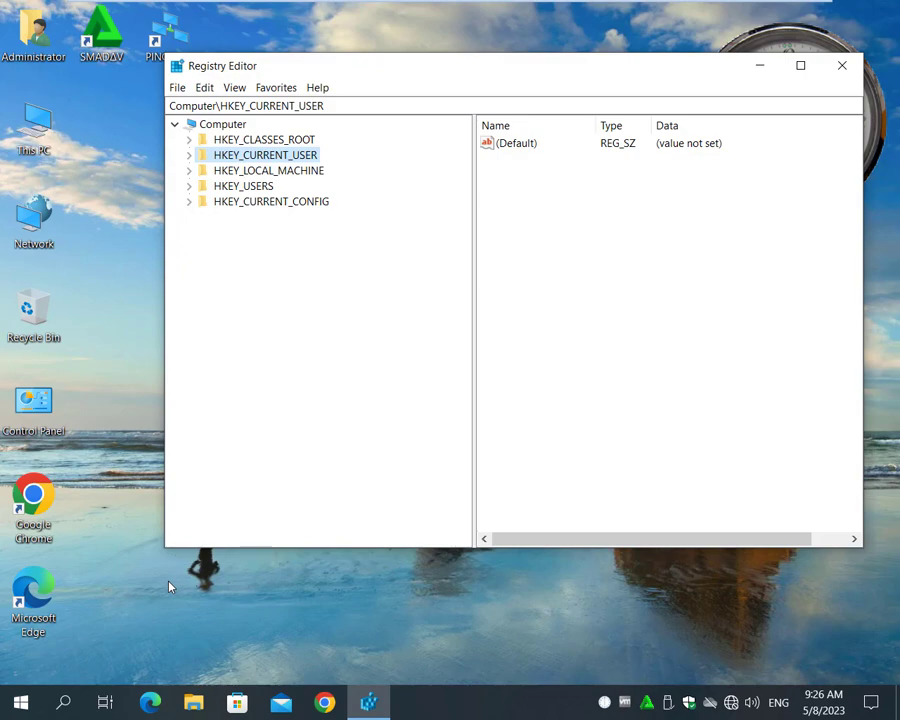
double_click(254, 160)
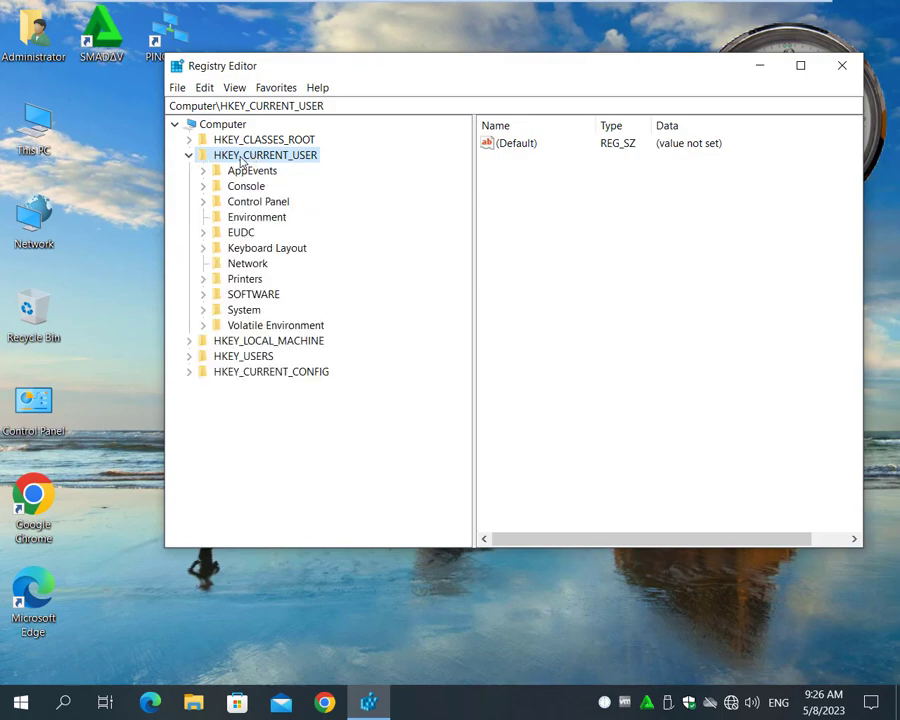
Step: Navigate to SOFTWARE\Microsoft\Windows\CurrentVersion\Policies under HKEY_CURRENT_USER and expand the Policies key
double_click(254, 294)
scroll(287, 301, "down", 2)
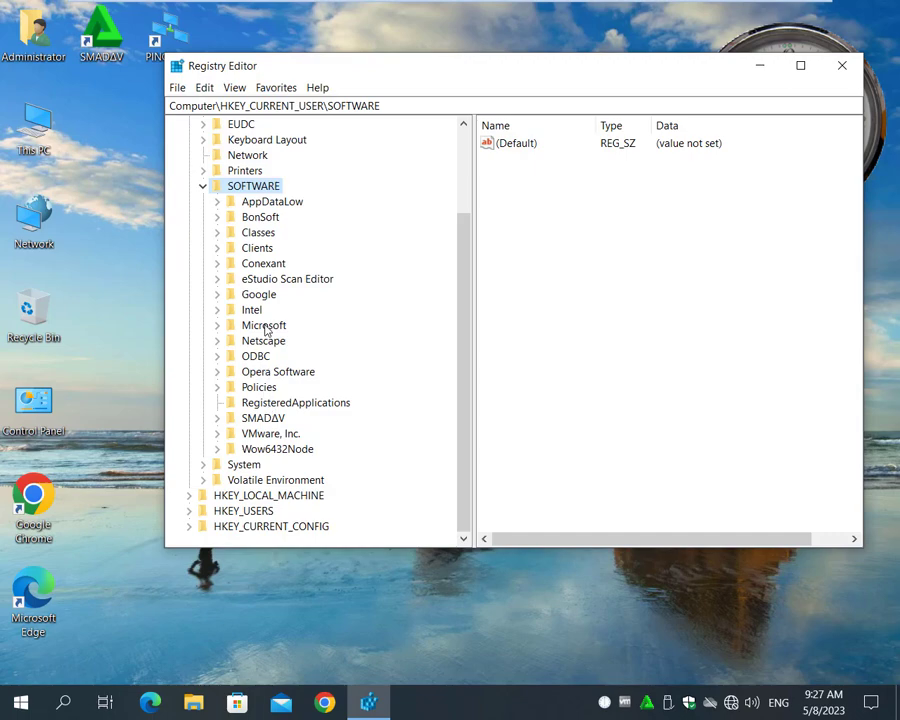
double_click(265, 327)
scroll(290, 340, "down", 20)
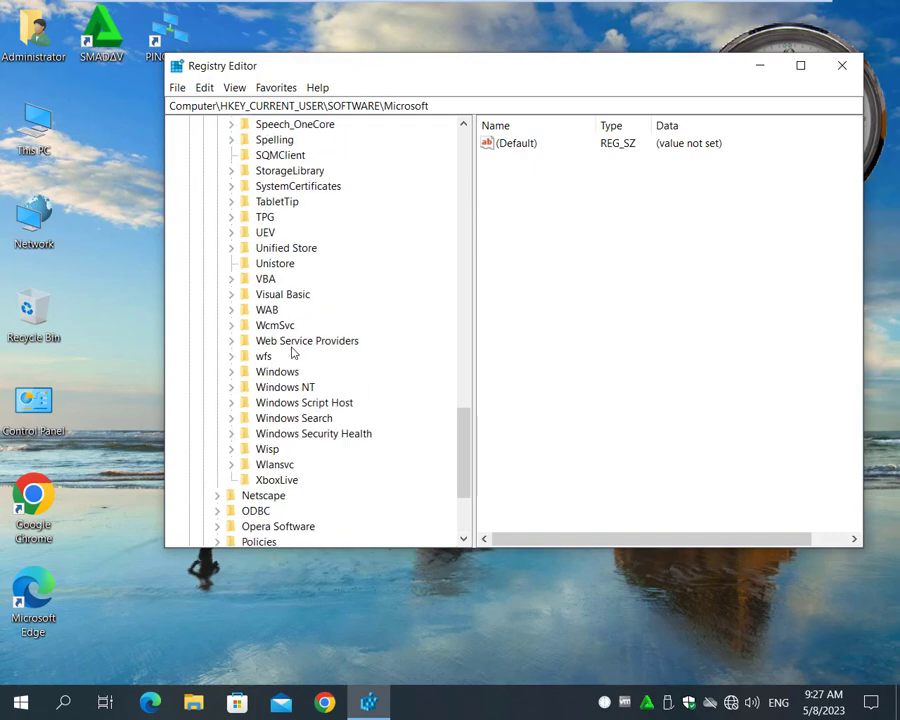
double_click(278, 371)
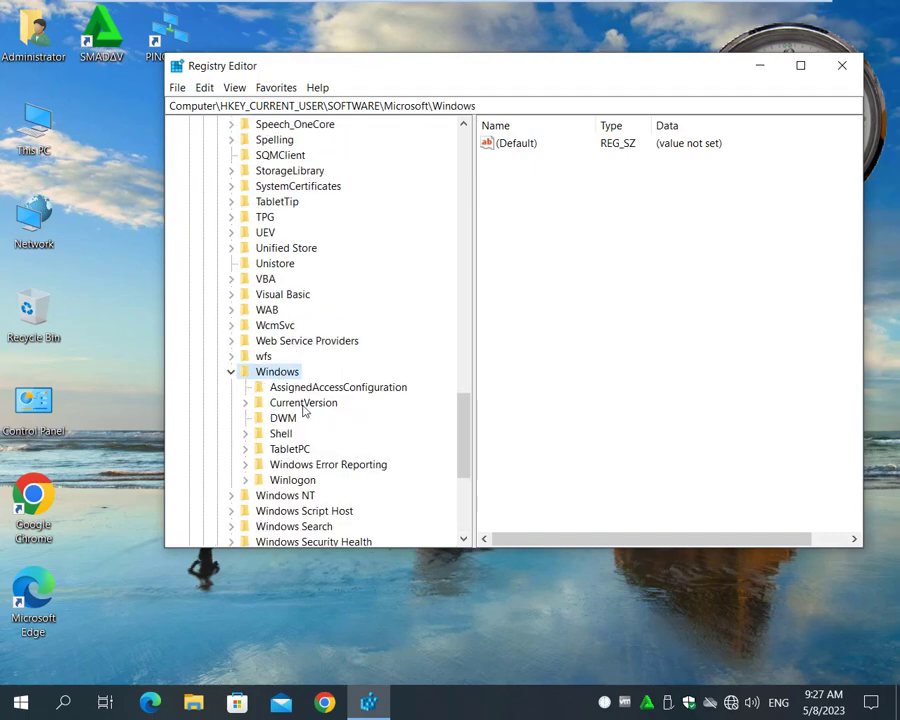
double_click(304, 404)
scroll(327, 398, "down", 8)
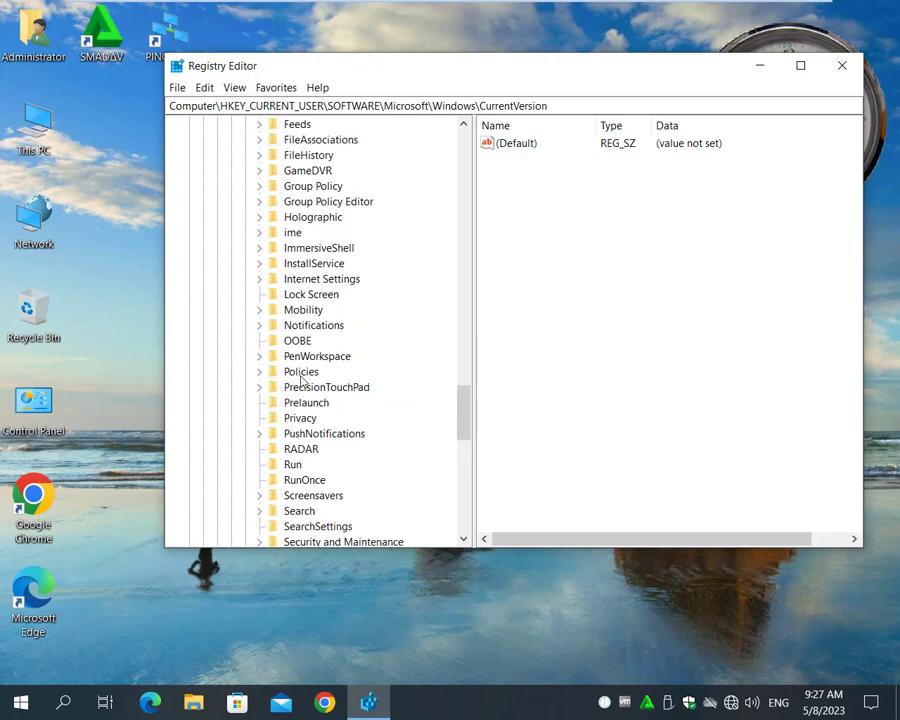
left_click(301, 373)
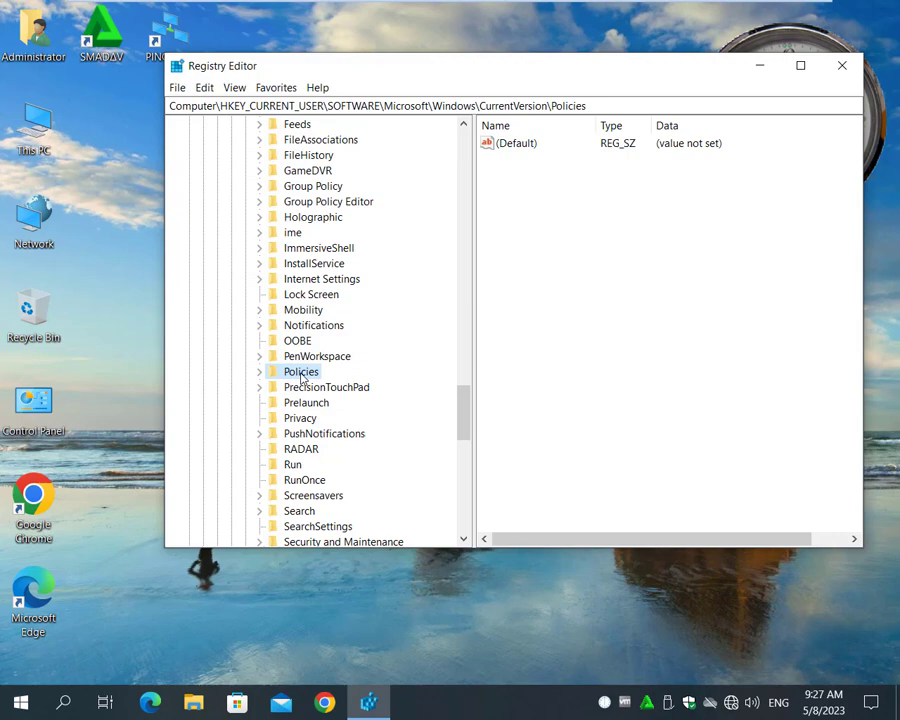
double_click(301, 373)
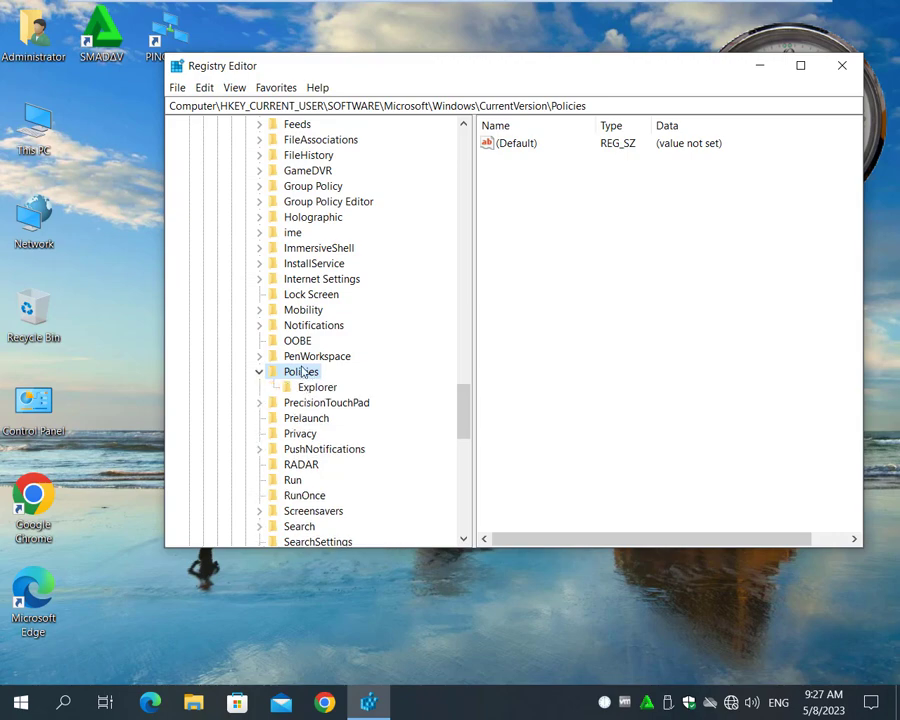
Step: Create a new key named system under the Policies key
right_click(303, 374)
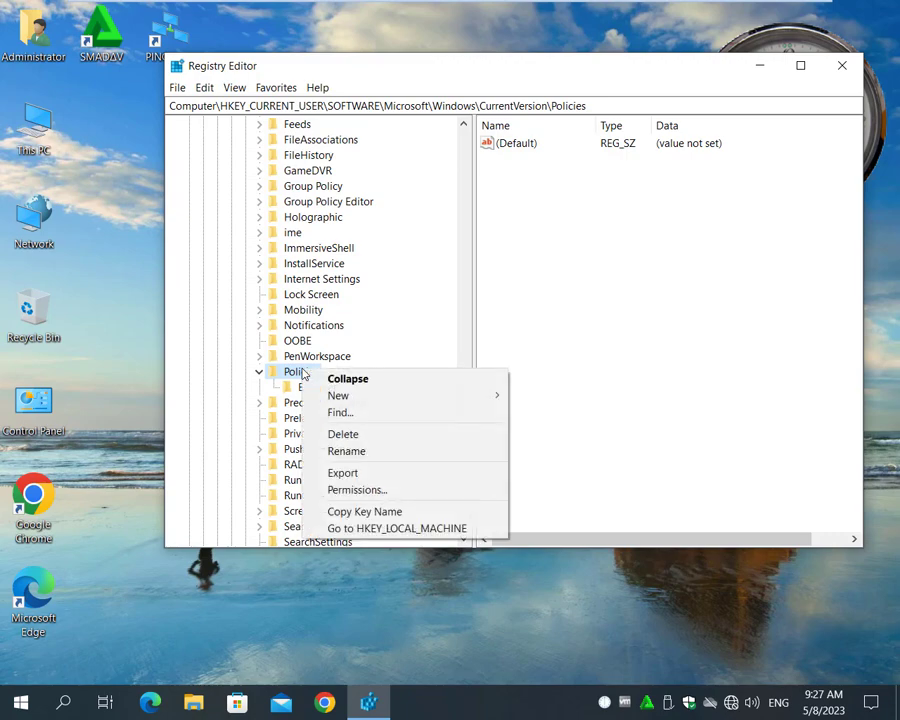
mouse_move(389, 396)
left_click(535, 397)
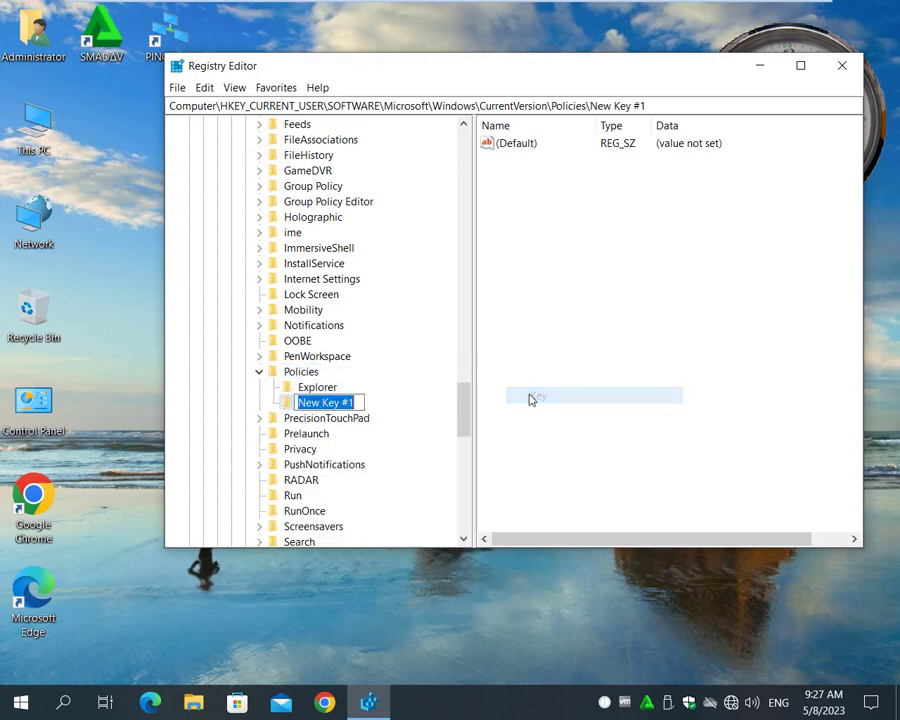
type("system")
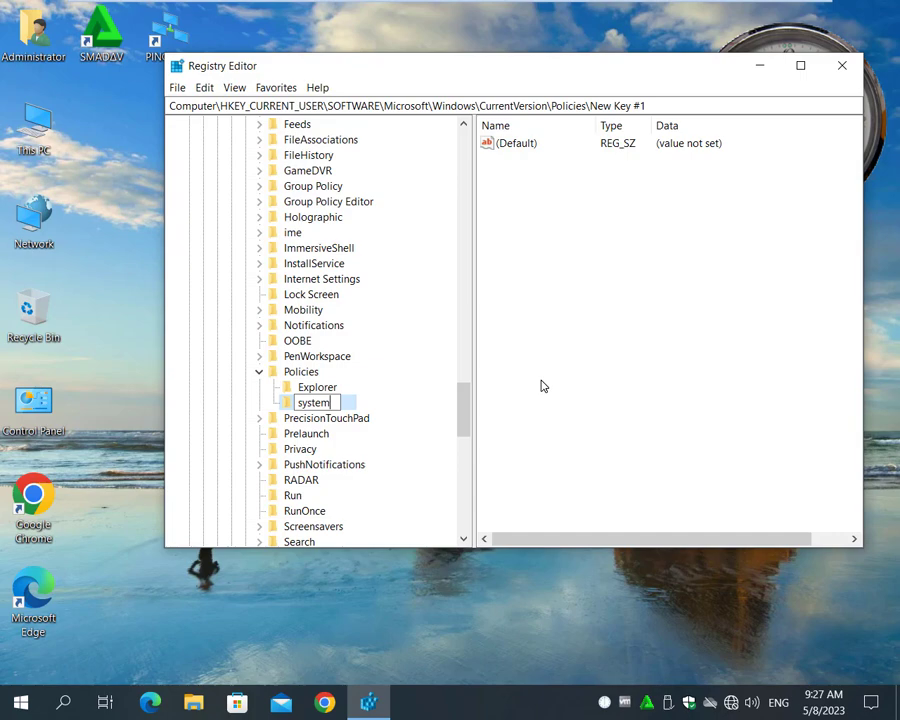
key("Return")
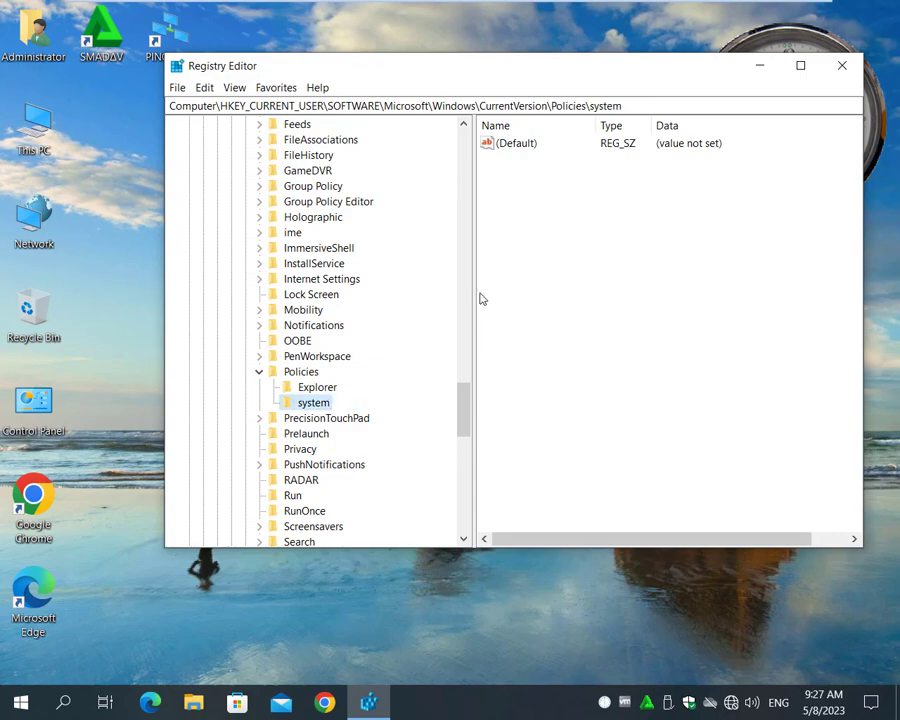
Step: Create a string value named disabletaskmgr in the system key and set its data to 1
right_click(531, 219)
mouse_move(576, 230)
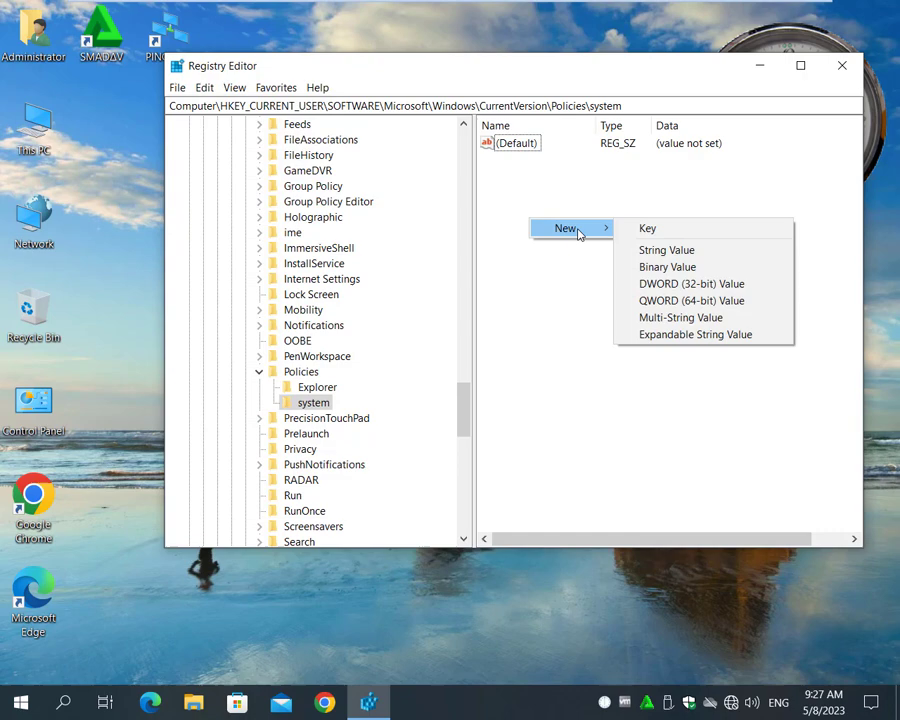
left_click(647, 252)
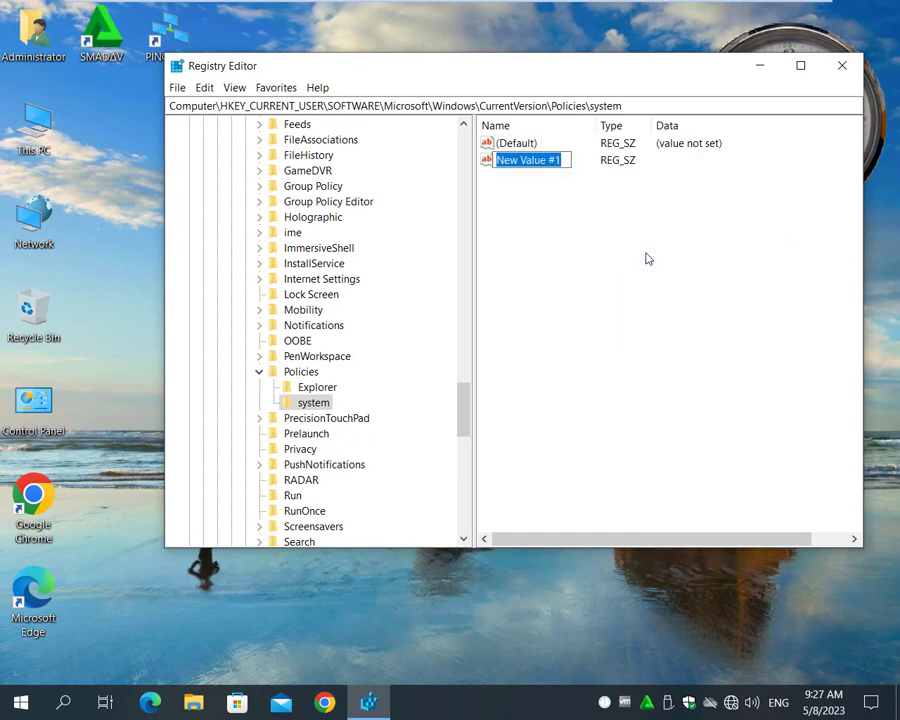
type("disabletaskmgr")
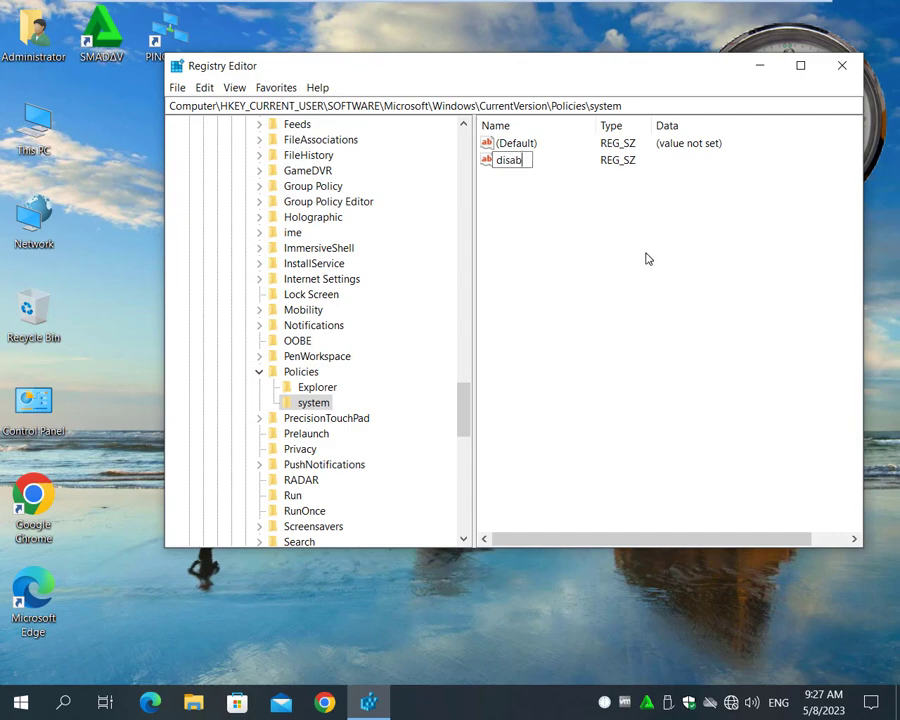
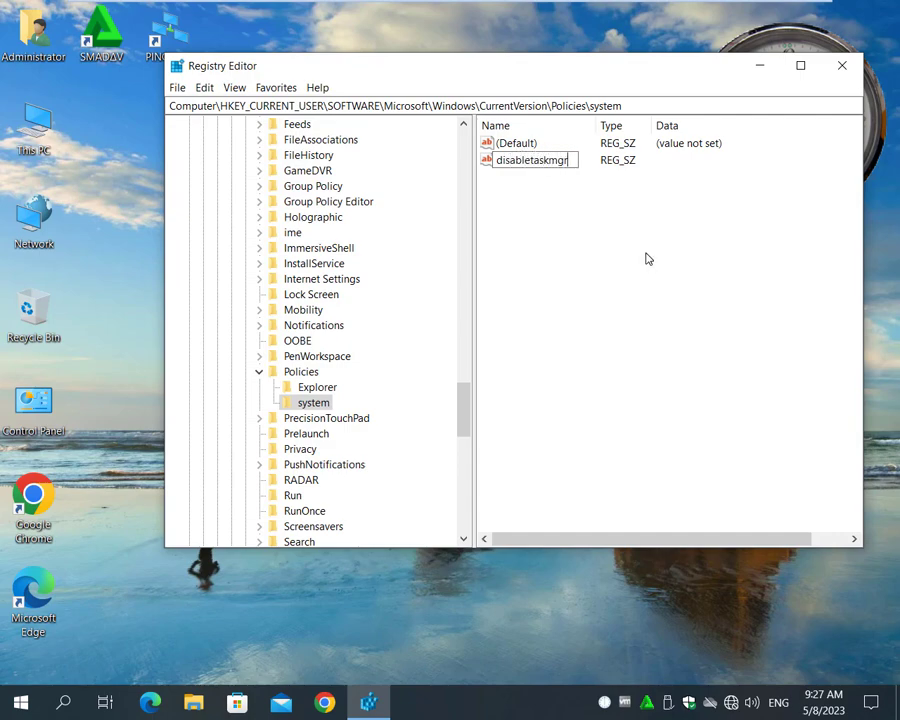
key("Return")
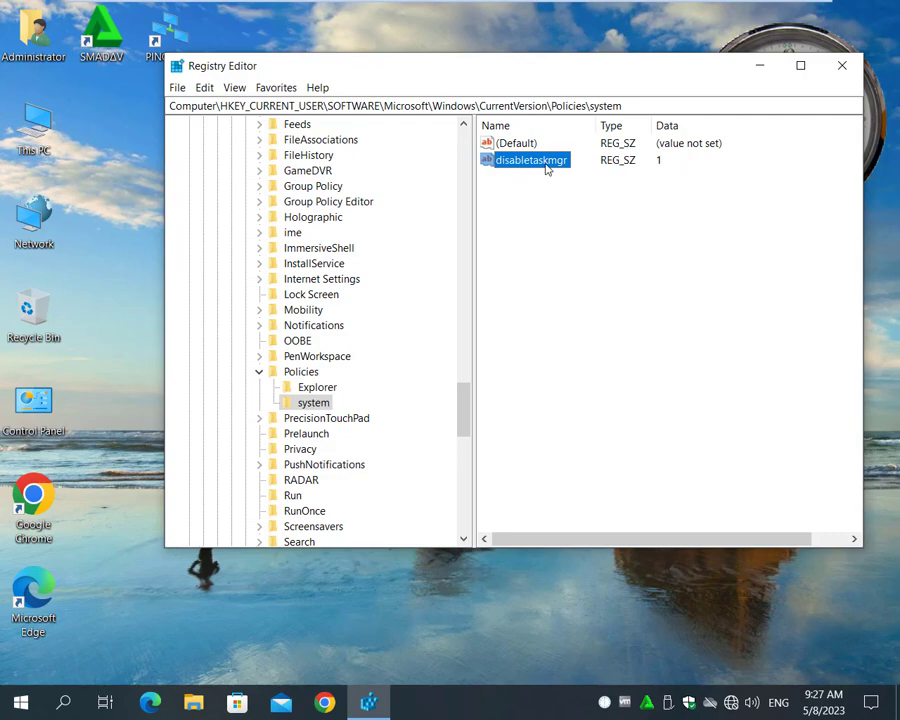
Step: Try to launch Task Manager twice to test the new disabletaskmgr policy
right_click(538, 708)
left_click(598, 620)
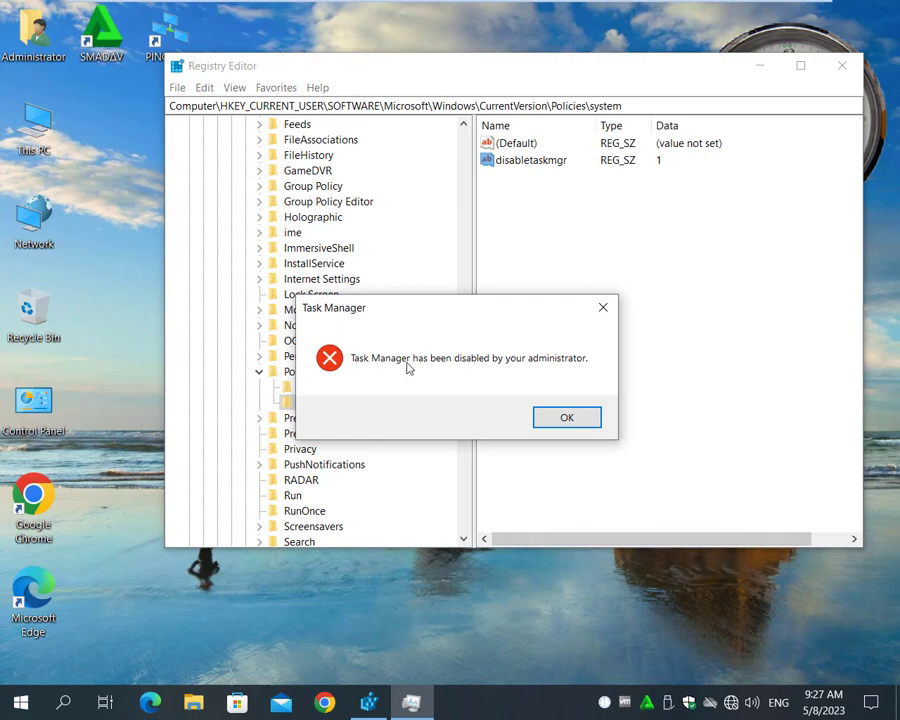
left_click(567, 420)
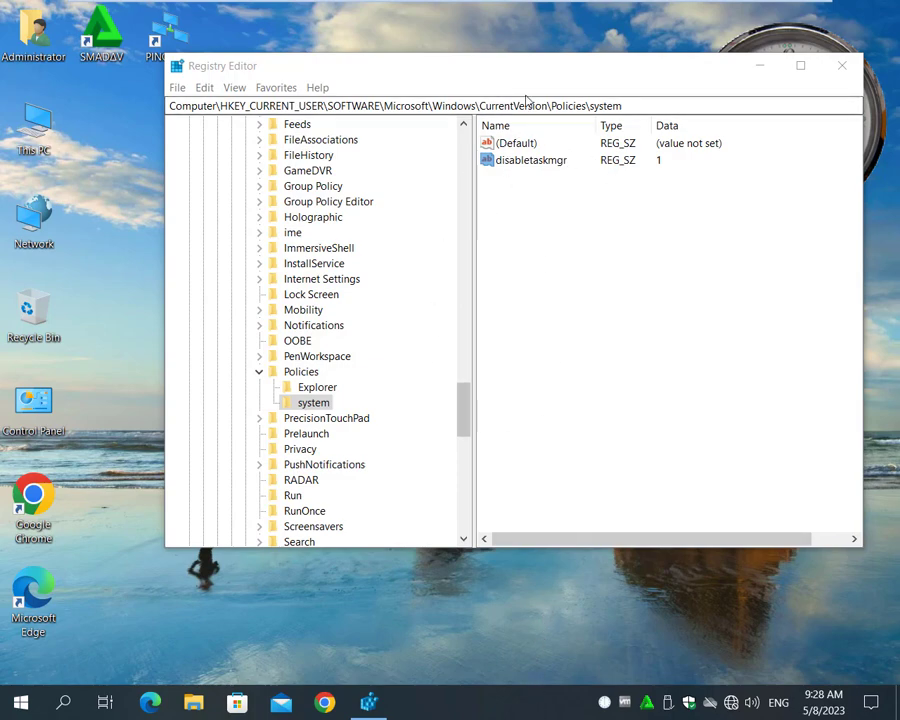
left_click_drag(537, 79, 474, 113)
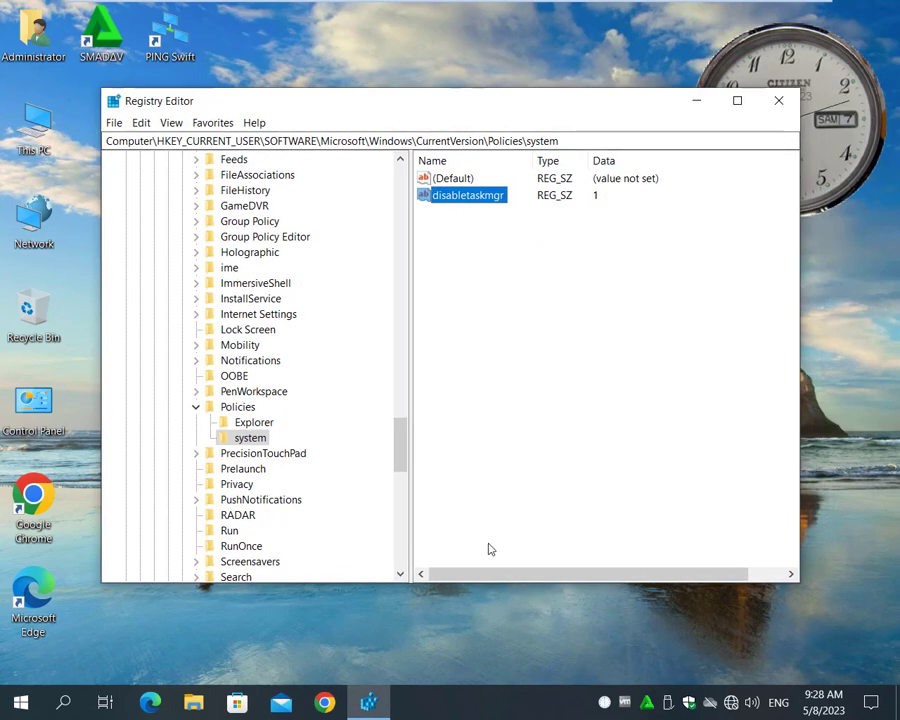
right_click(497, 683)
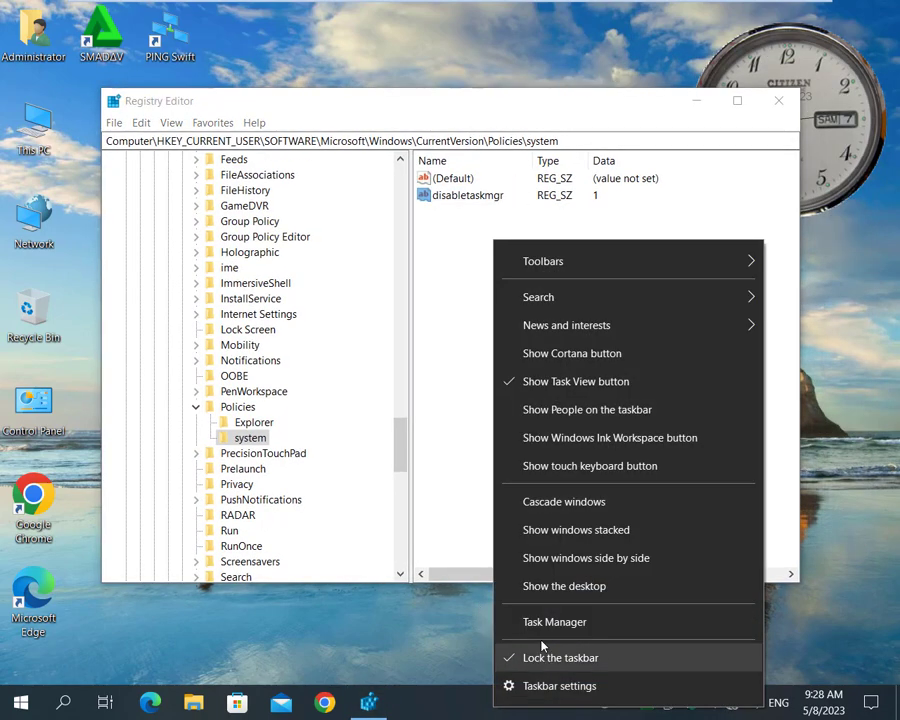
left_click(543, 622)
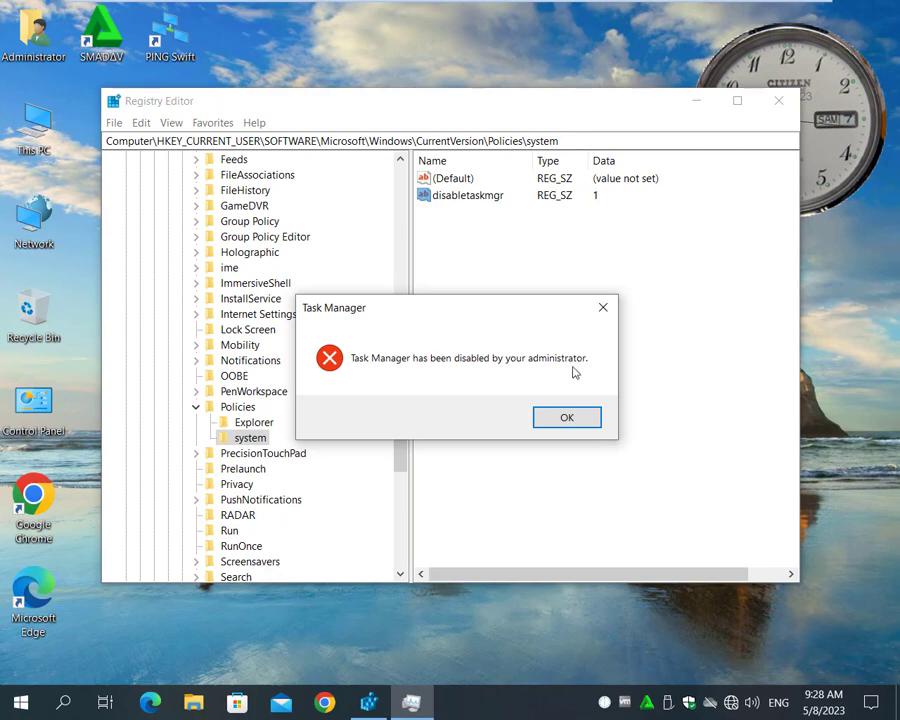
Step: Set the data of the disabletaskmgr string value in the system key to 0
left_click(566, 420)
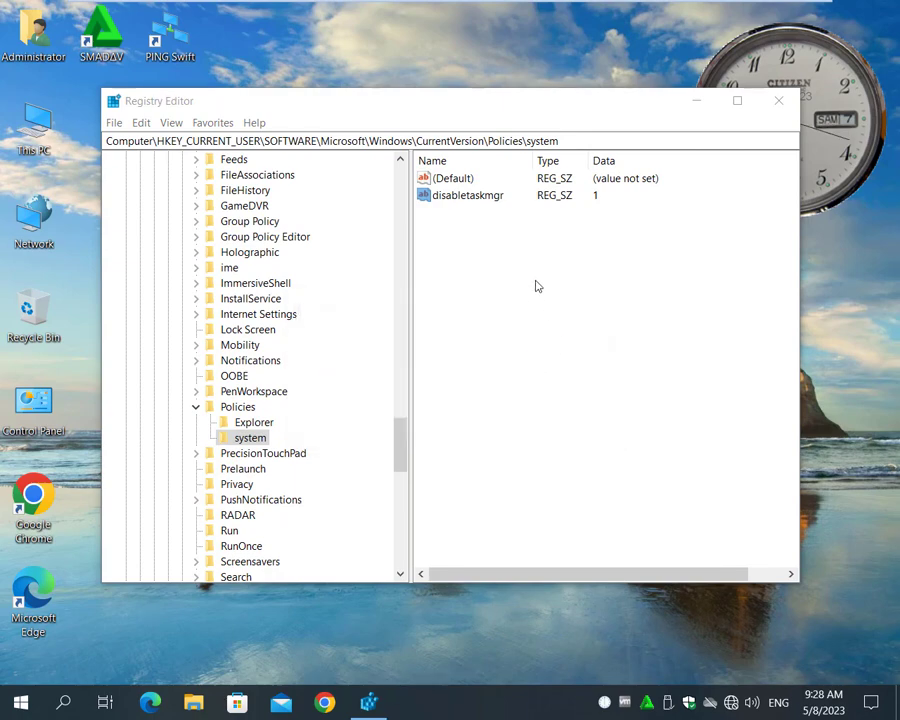
double_click(452, 198)
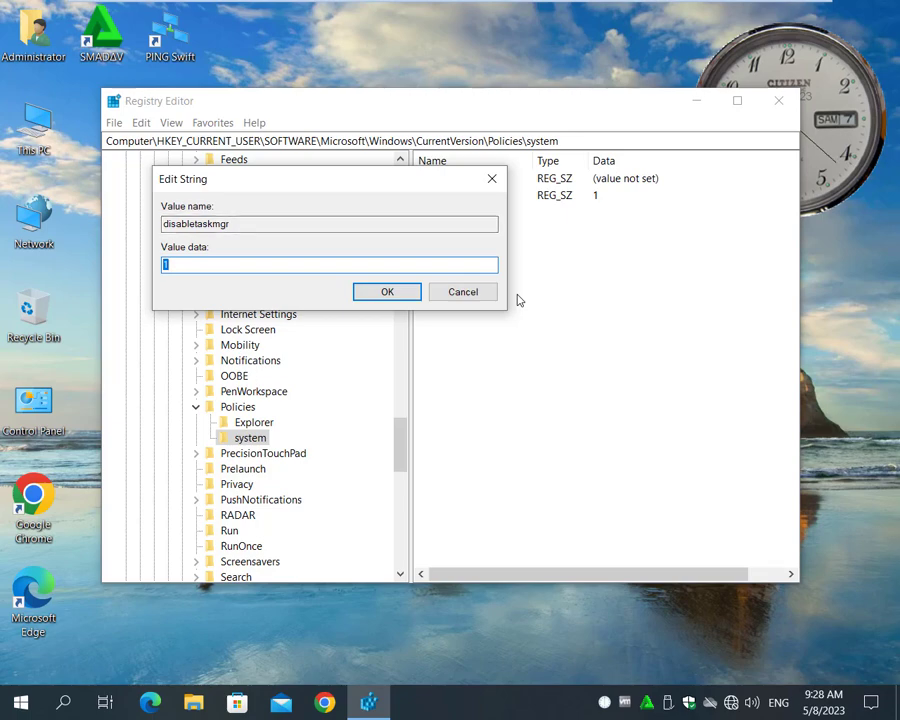
type("0")
left_click(409, 292)
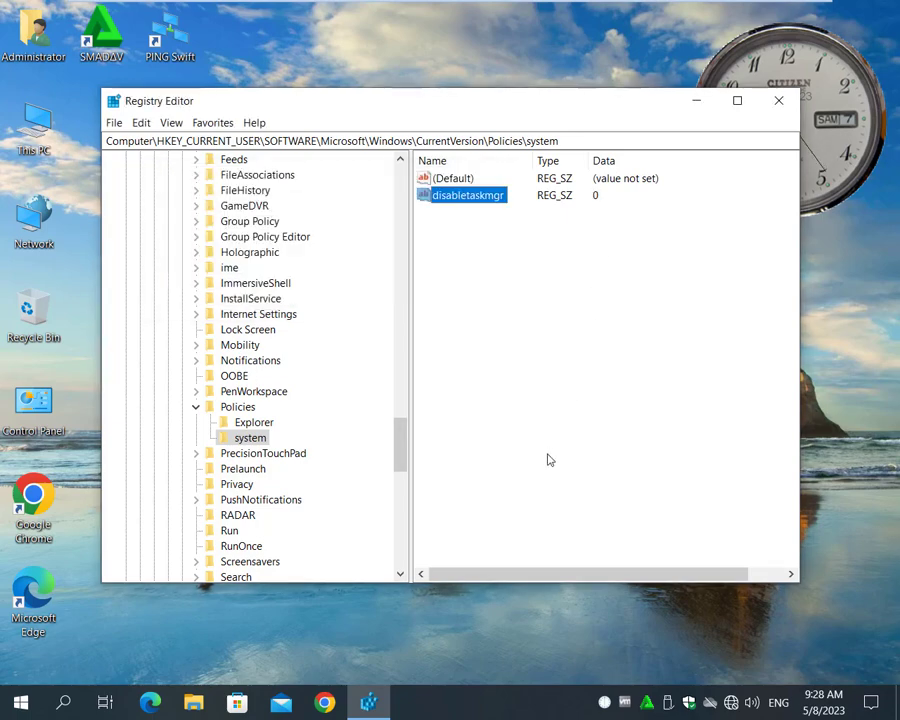
Step: Try to launch Task Manager from the taskbar to test the disabletaskmgr value of 0
right_click(518, 700)
left_click(552, 625)
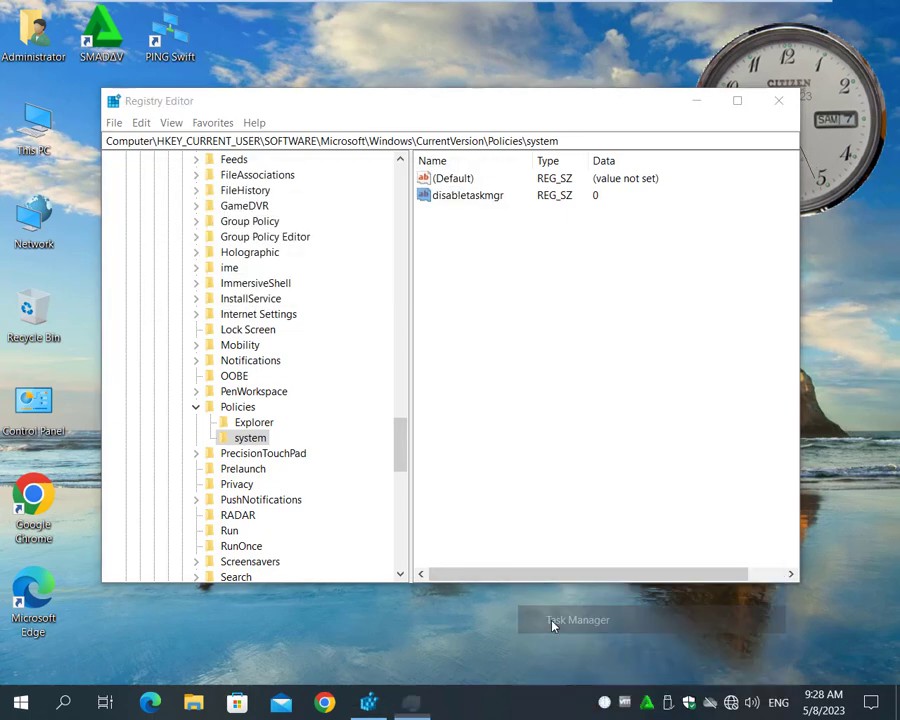
left_click(566, 416)
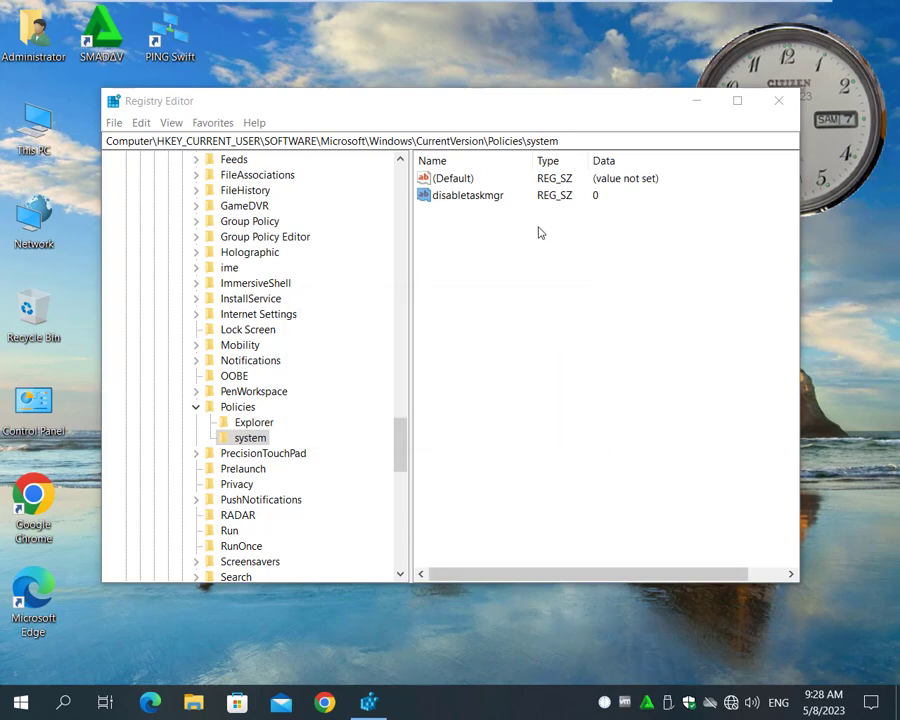
Step: Refresh the registry view and try to launch Task Manager from the taskbar again
double_click(458, 196)
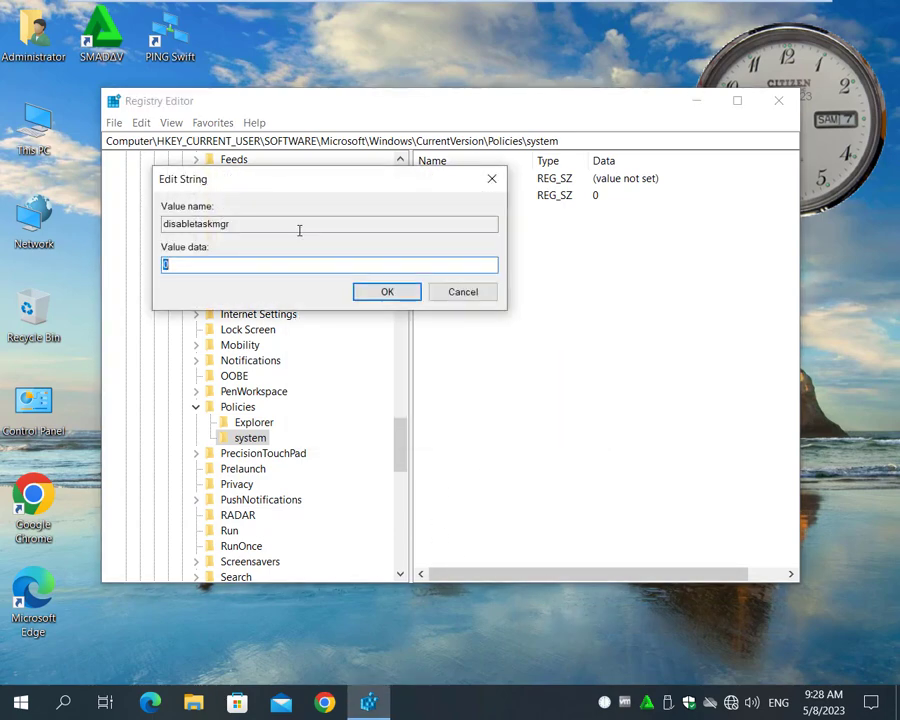
left_click(462, 292)
left_click(172, 122)
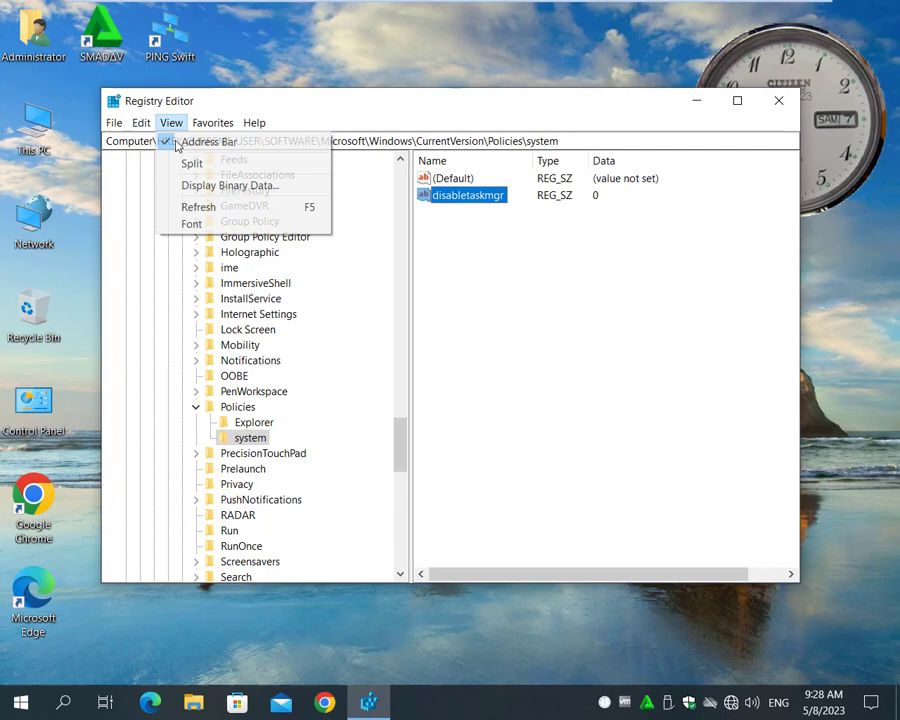
left_click(194, 207)
right_click(564, 706)
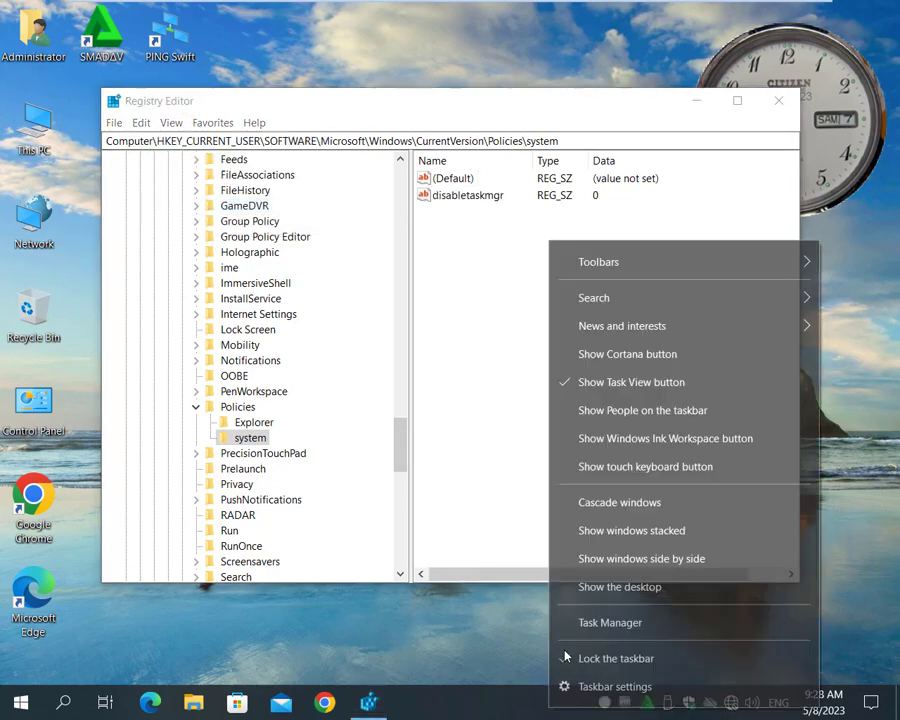
left_click(588, 624)
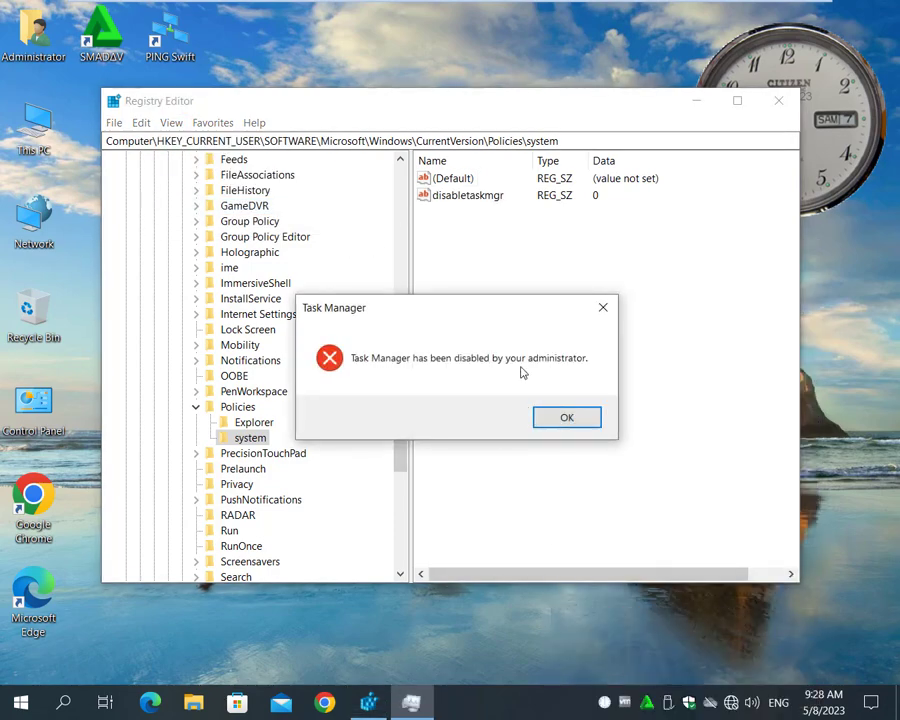
left_click(567, 419)
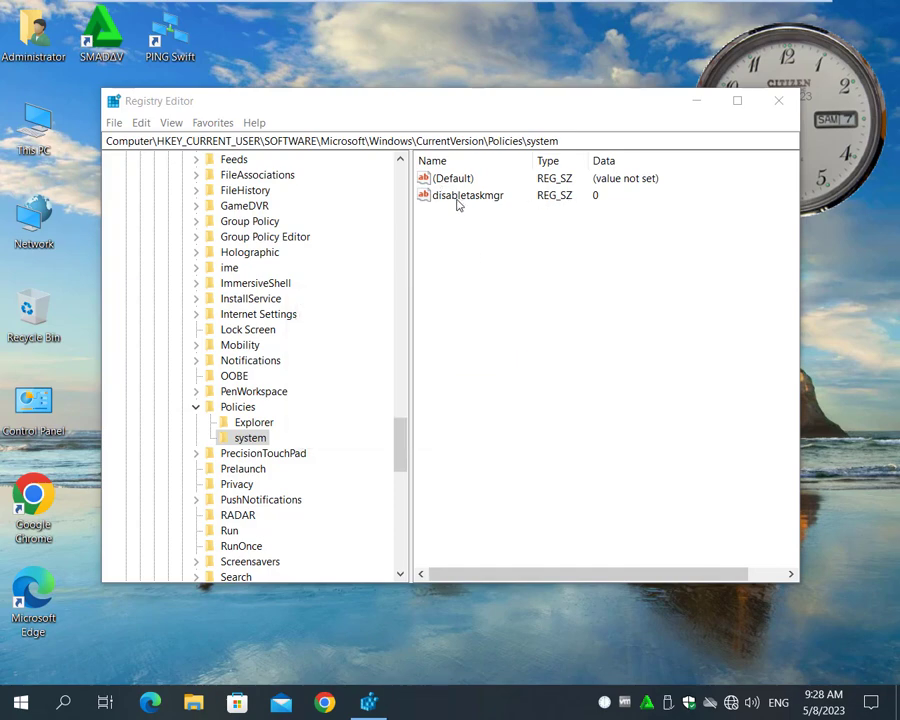
Step: Delete the disabletaskmgr string value from the system key
left_click(460, 197)
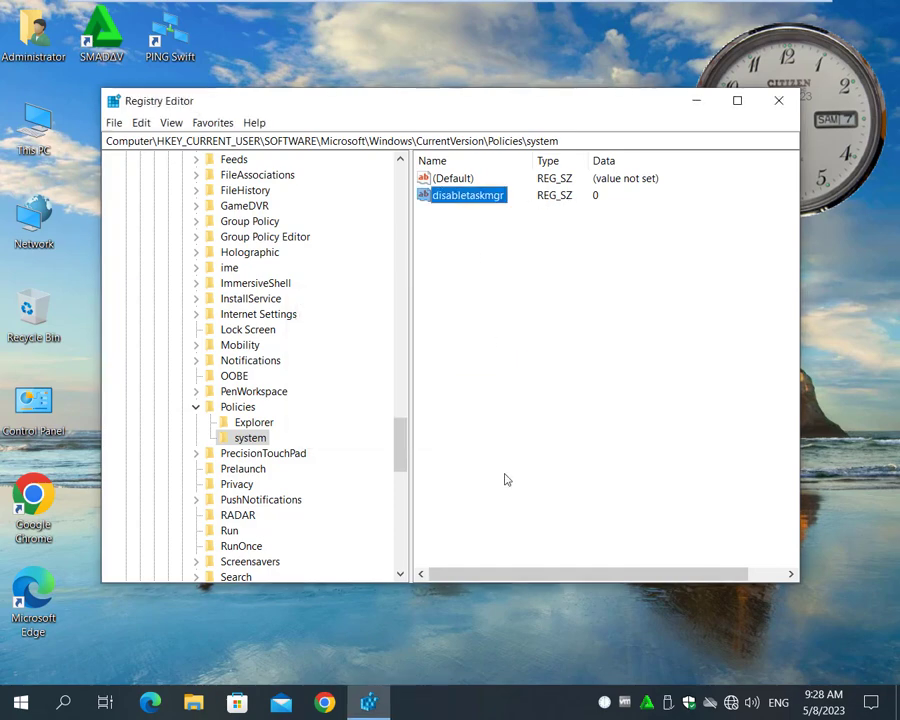
right_click(465, 197)
left_click(508, 243)
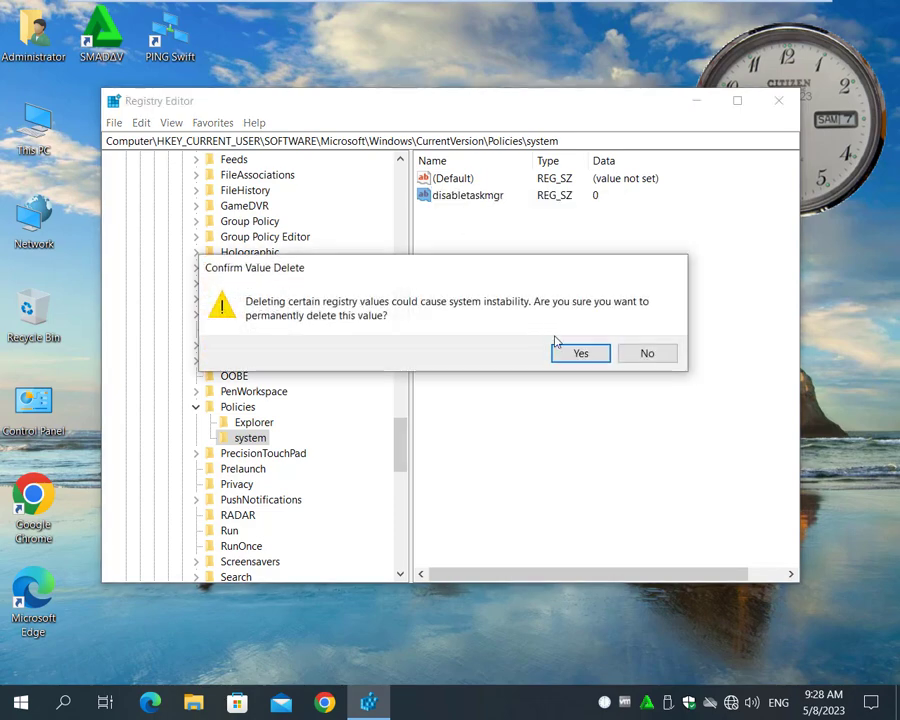
left_click(563, 354)
Step: Launch Task Manager from the taskbar and close it twice to test access without the disabletaskmgr value
right_click(521, 700)
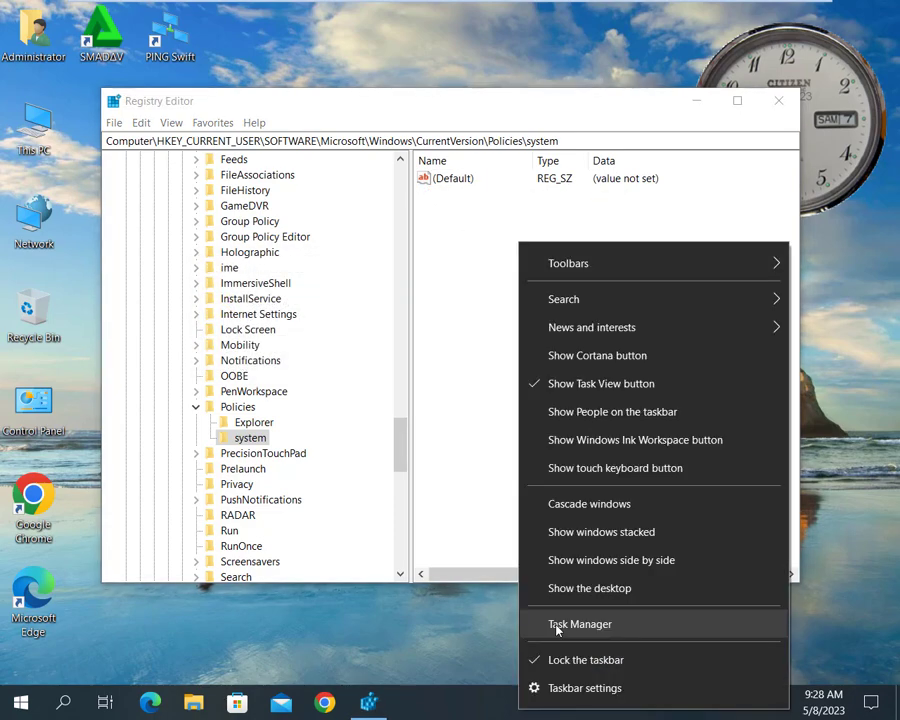
left_click(560, 626)
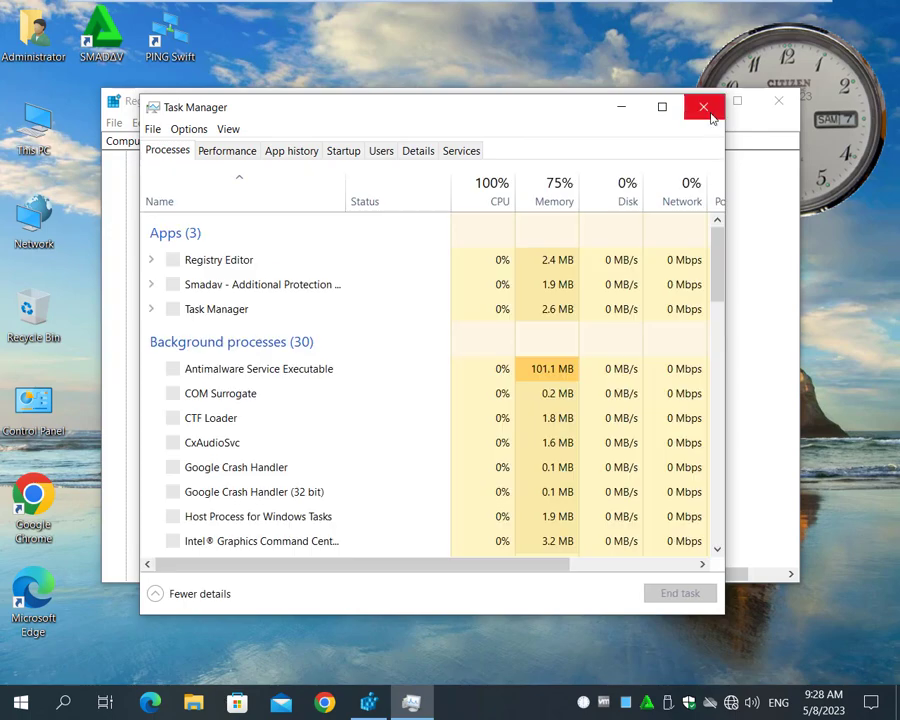
left_click(704, 108)
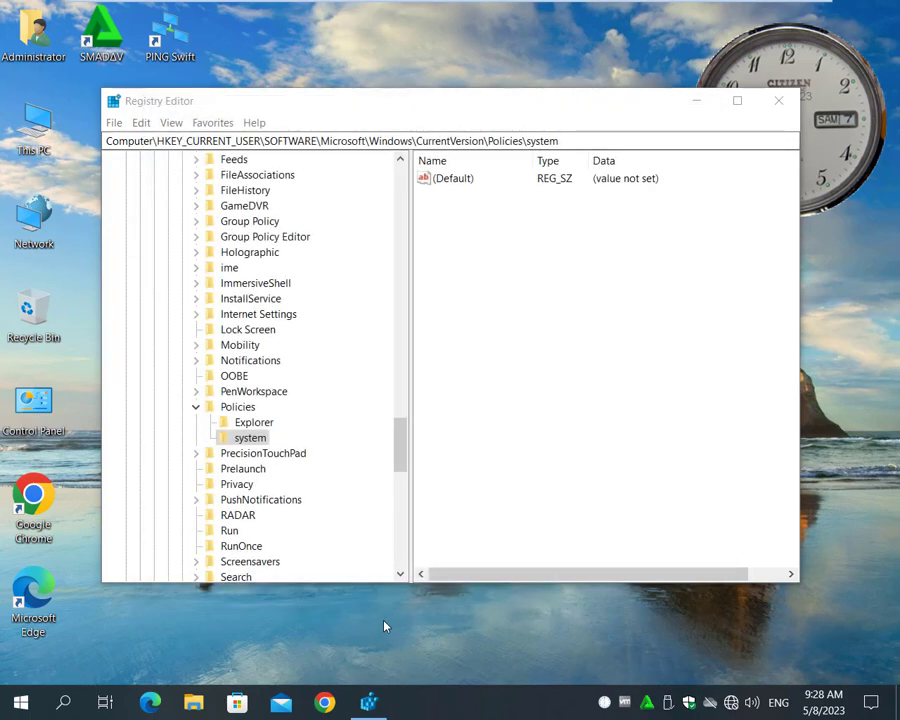
right_click(456, 714)
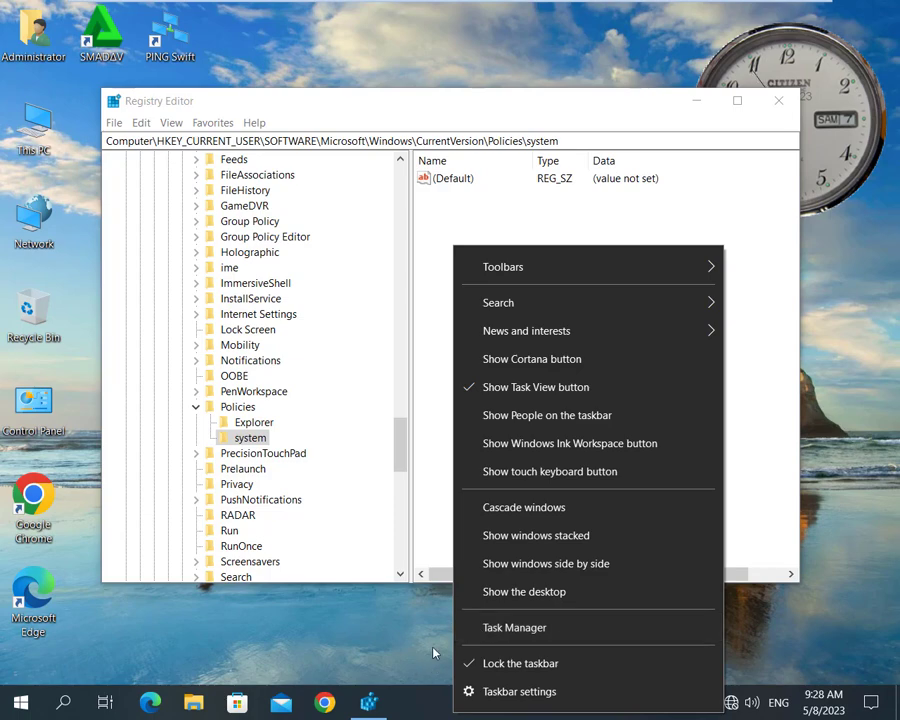
left_click(533, 628)
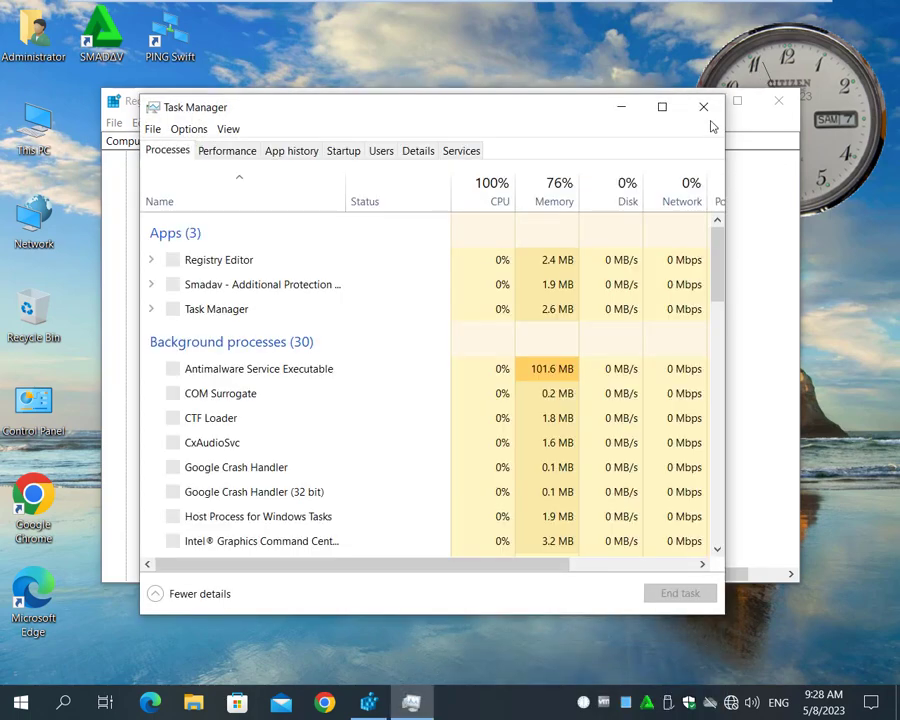
left_click(703, 107)
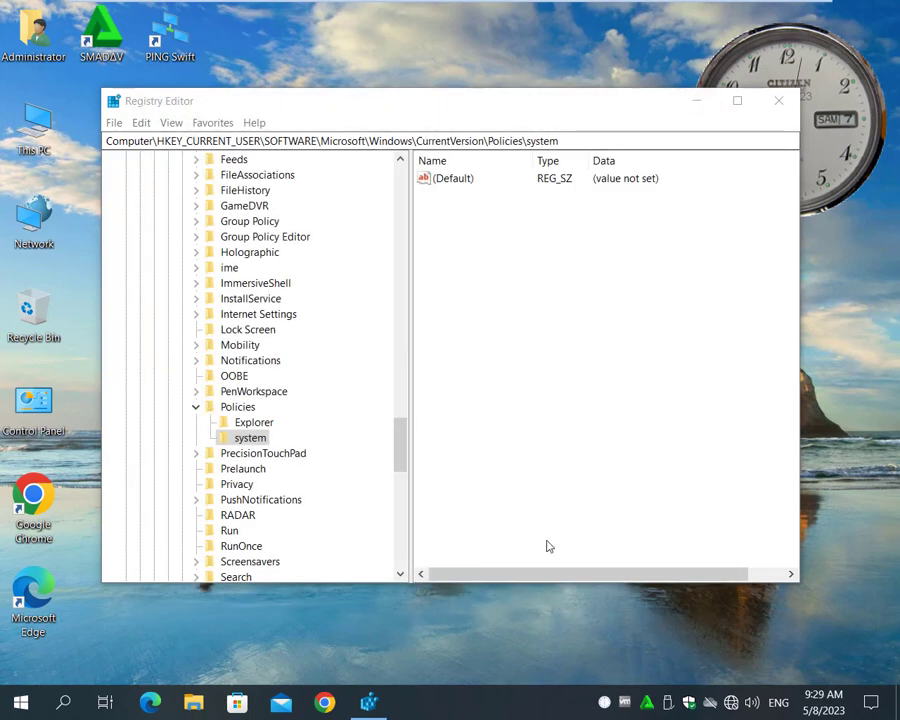
right_click(516, 696)
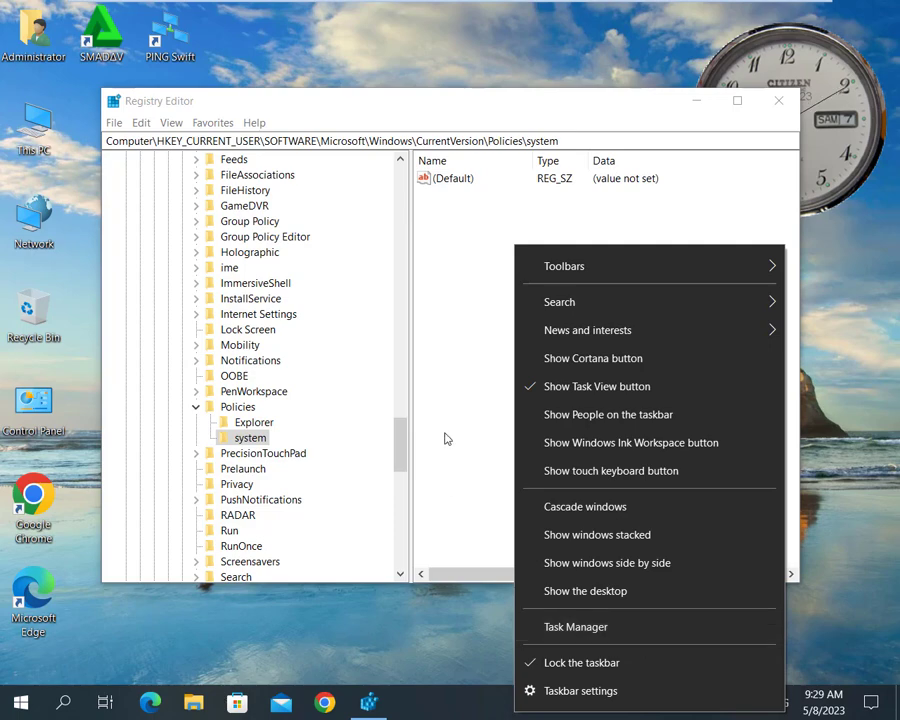
left_click(470, 291)
Step: Create a DWORD (32-bit) value named disabletaskmgr in the system key and set its data to 1
right_click(477, 220)
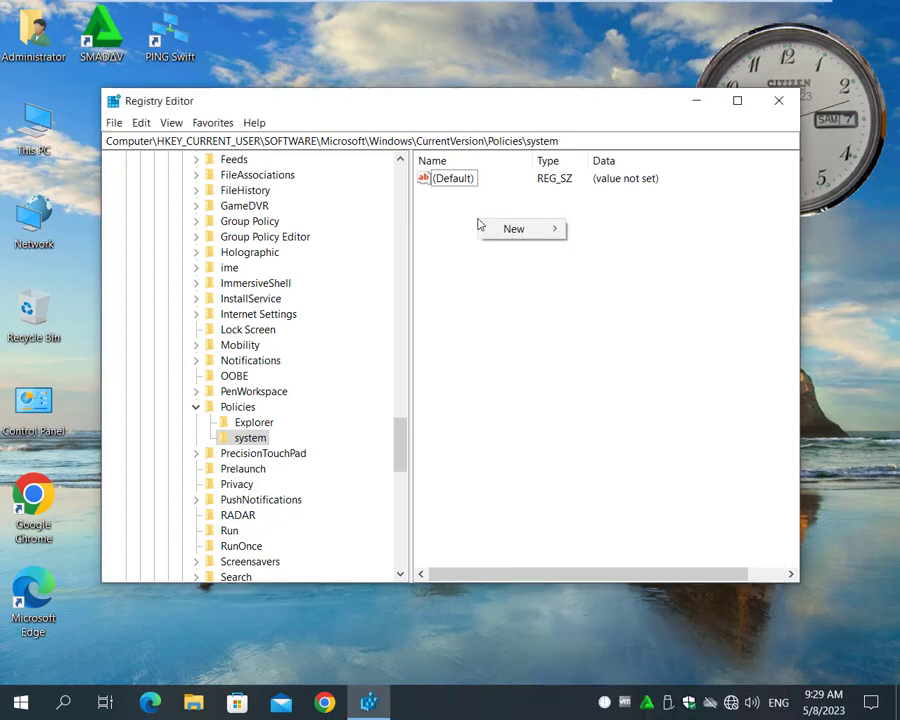
mouse_move(522, 230)
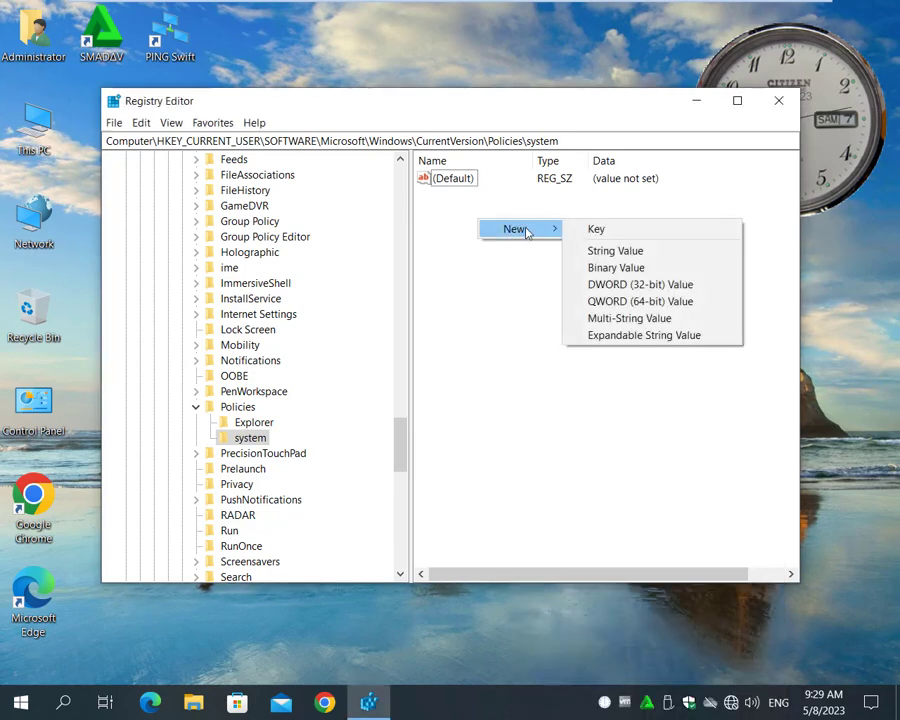
left_click(619, 288)
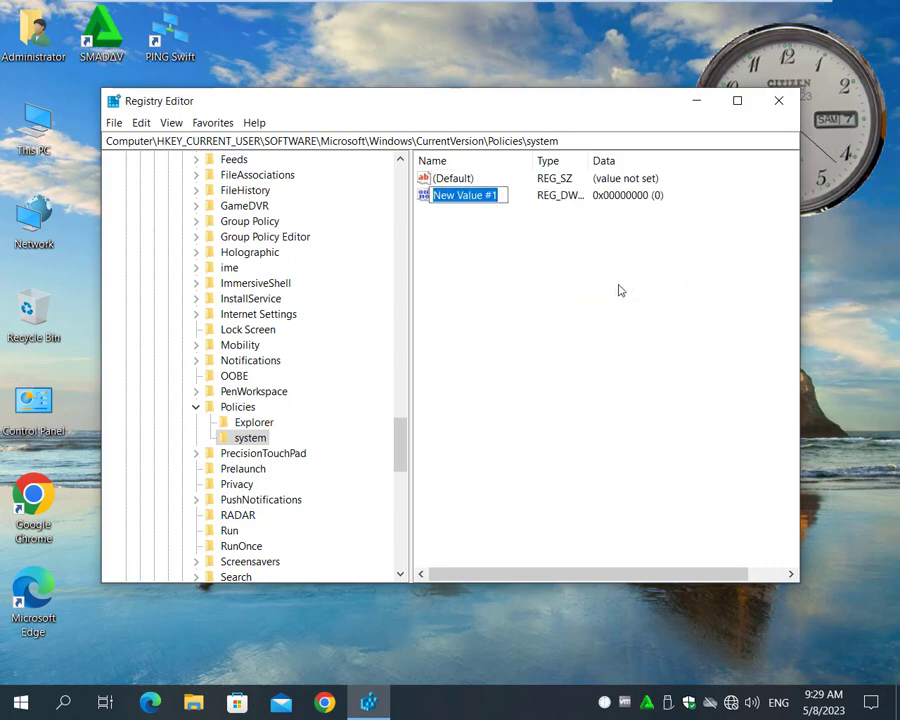
type("disable")
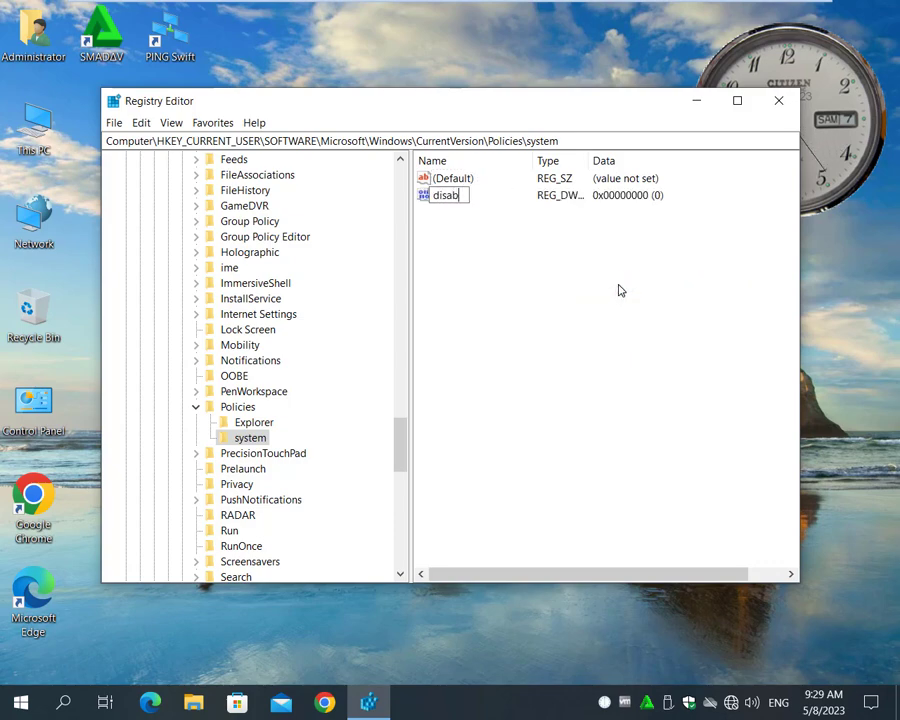
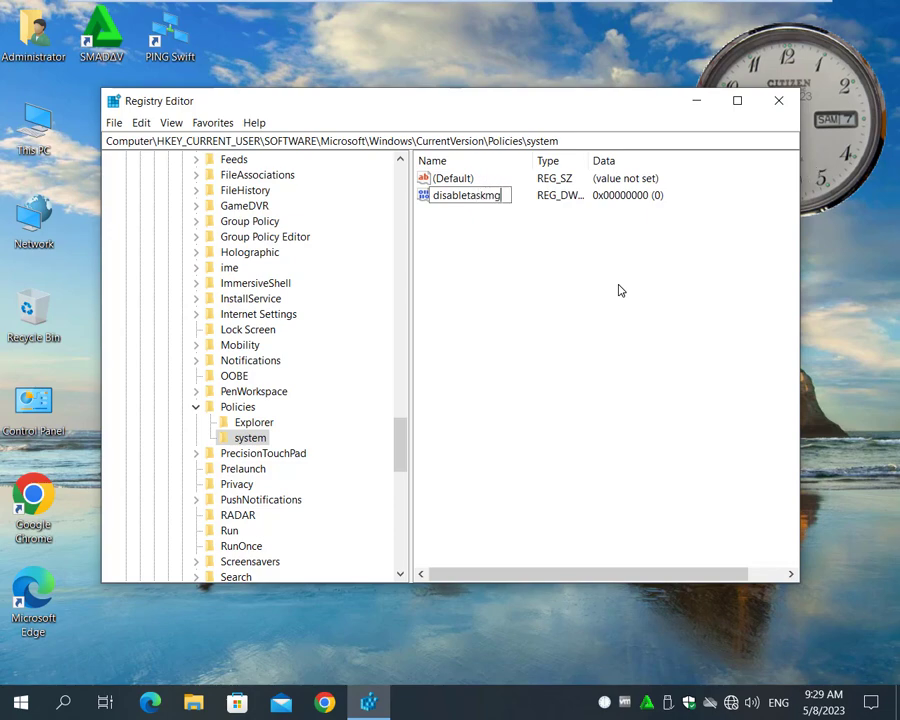
type("taskmgr")
key("Return")
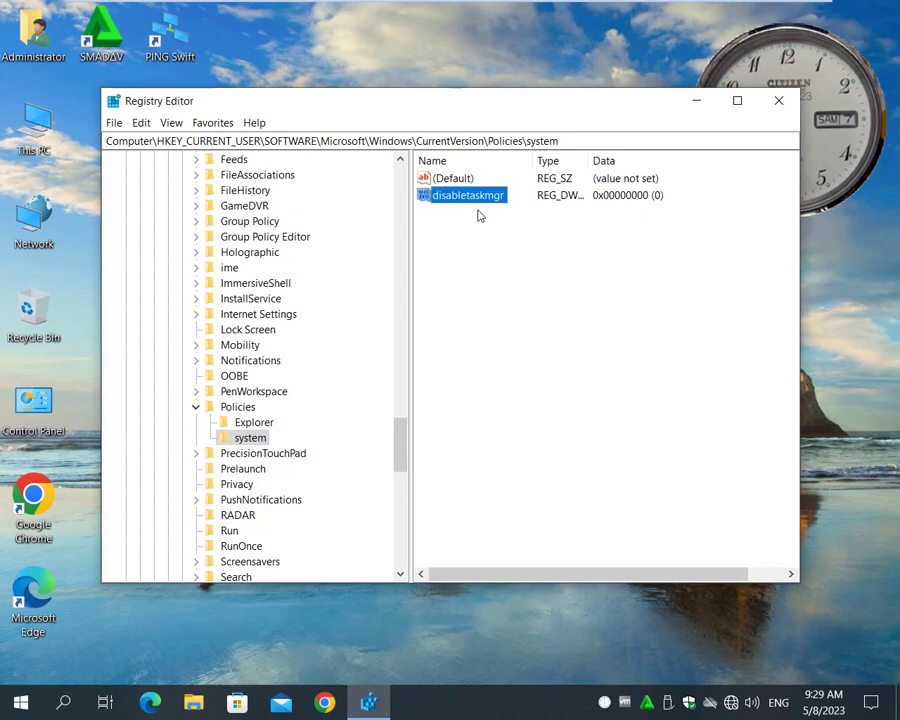
double_click(483, 196)
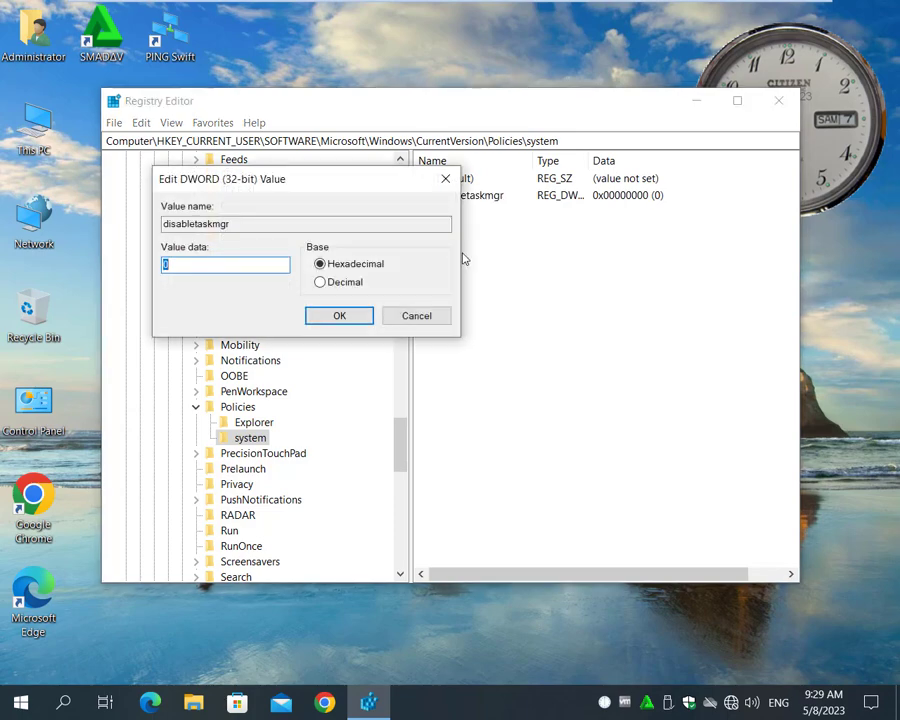
type("1")
left_click(357, 319)
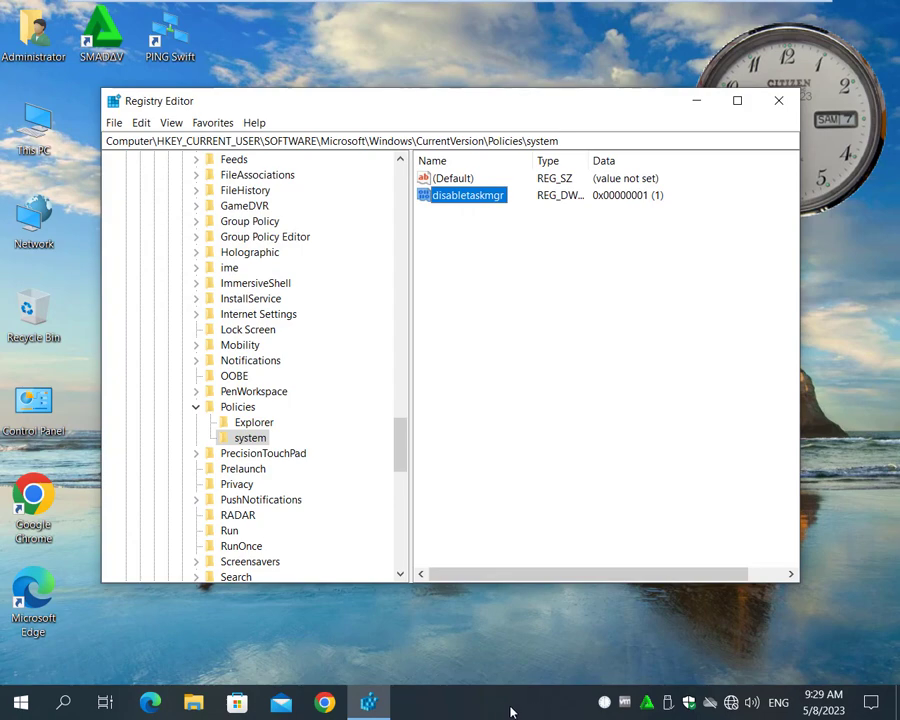
Step: Check whether the taskbar still offers Task Manager with the disabletaskmgr DWORD value set to 1
right_click(532, 713)
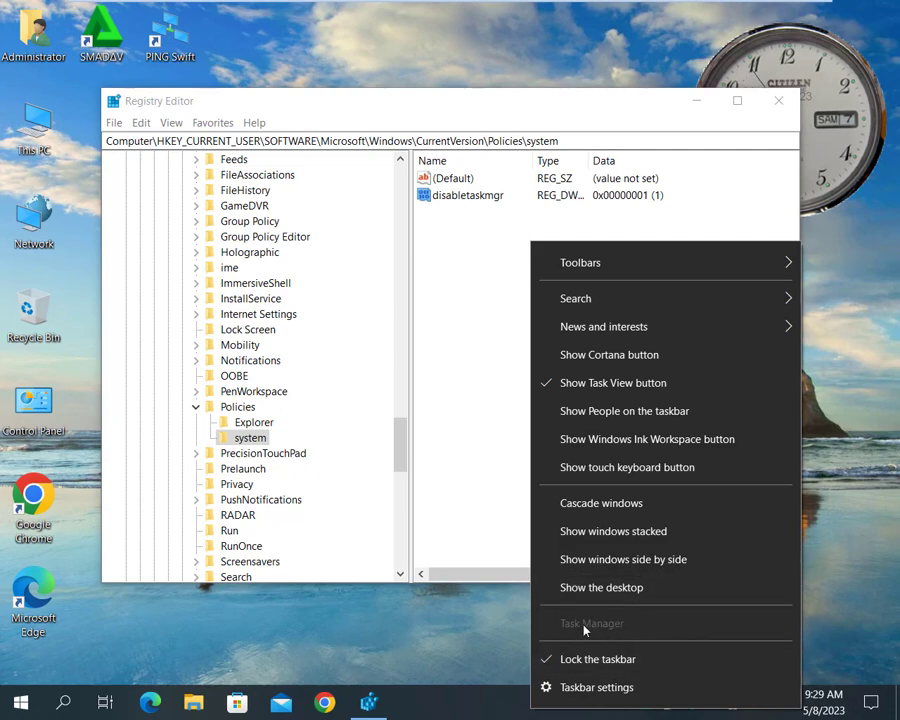
left_click_drag(496, 108, 526, 112)
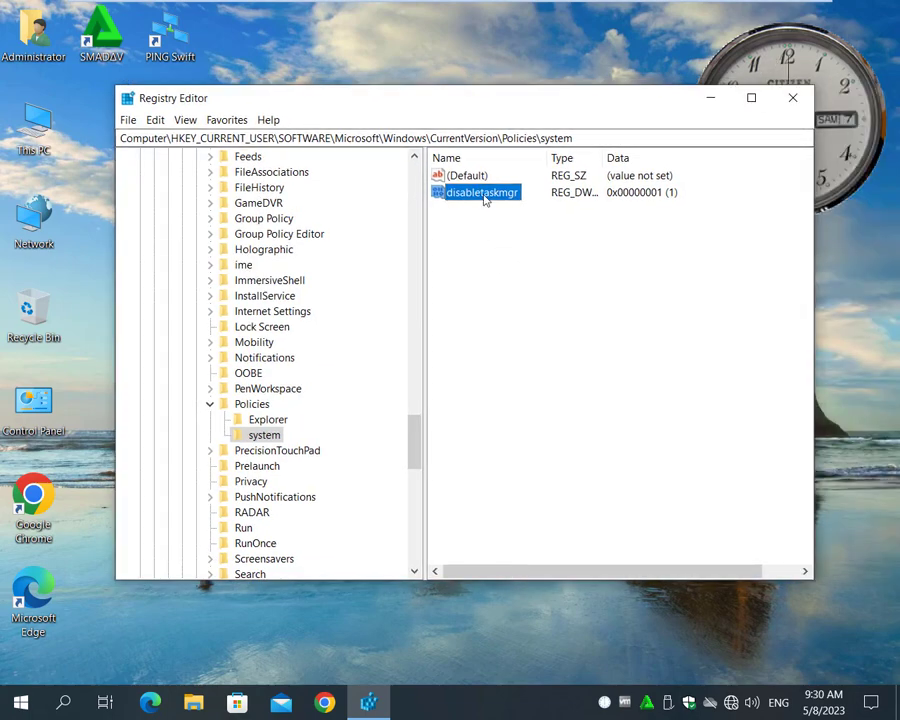
right_click(537, 711)
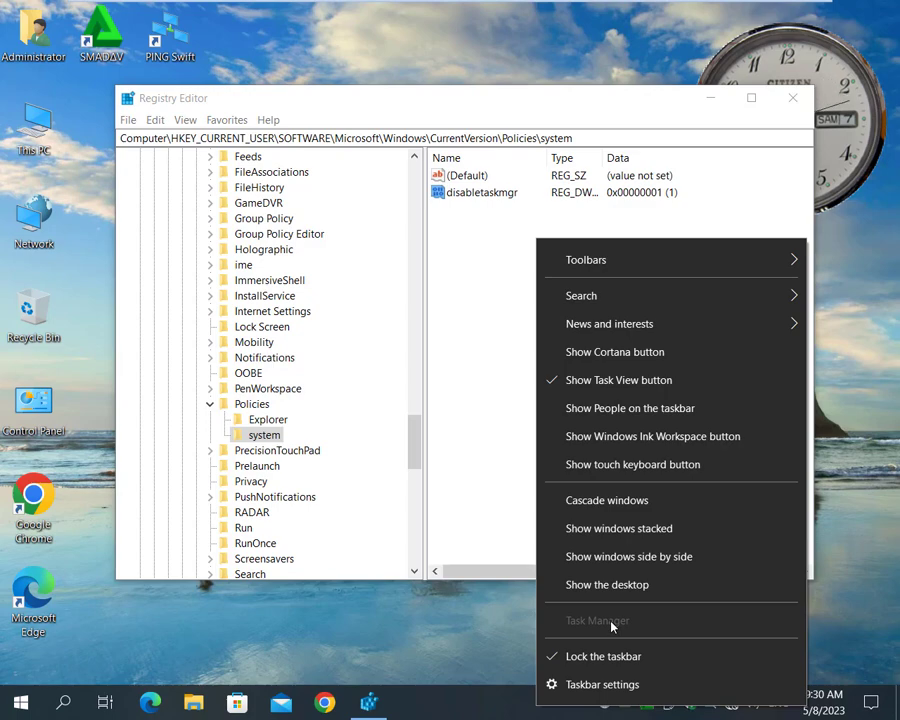
Step: Copy the name of the disabletaskmgr value in the system key without changing it
left_click(486, 195)
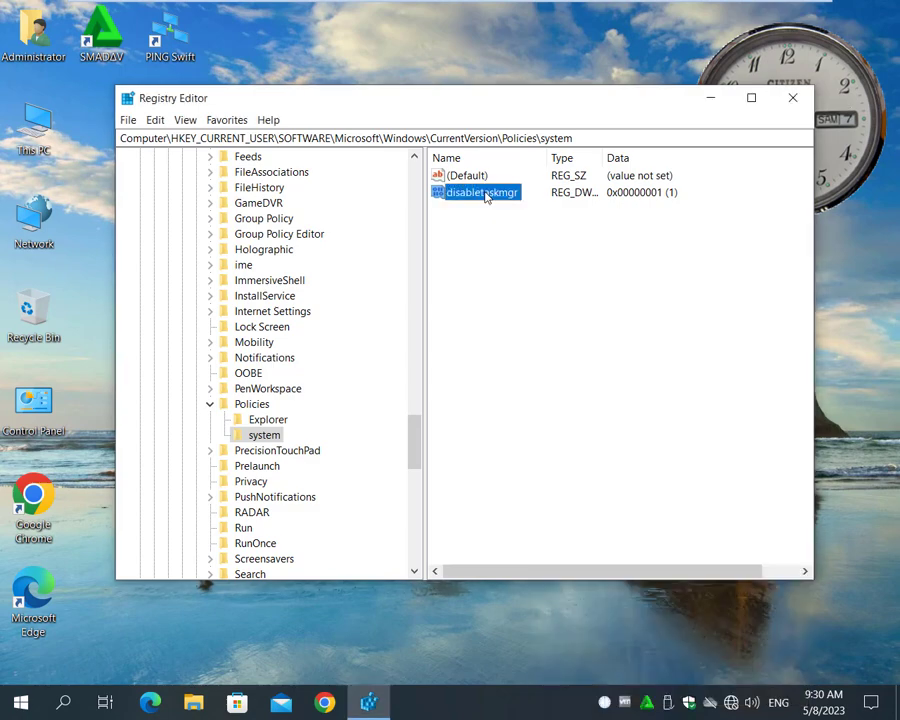
right_click(486, 194)
left_click(529, 258)
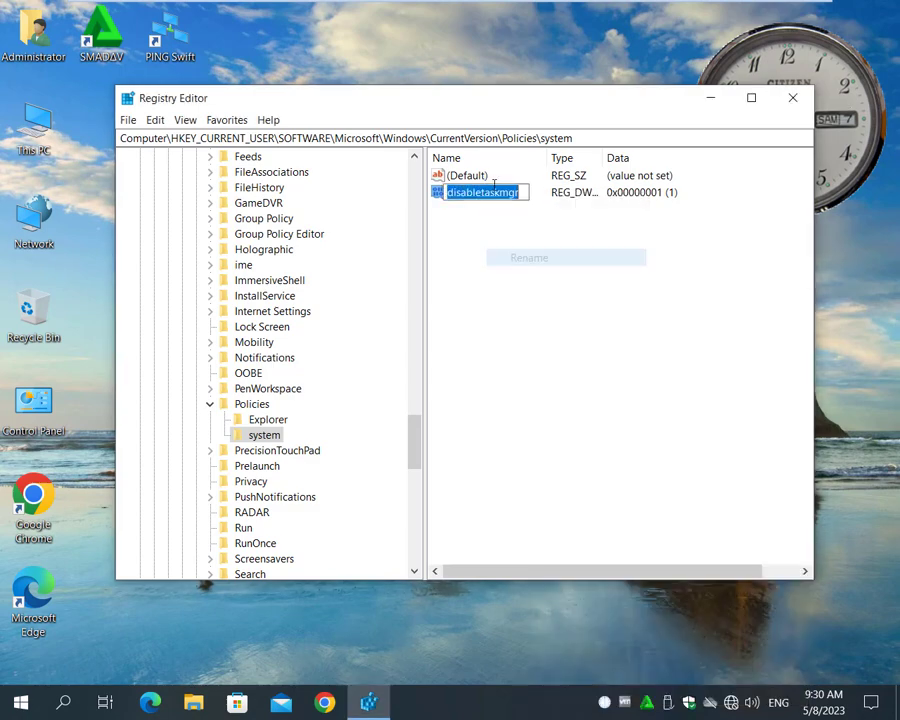
right_click(495, 192)
left_click(531, 240)
key("Return")
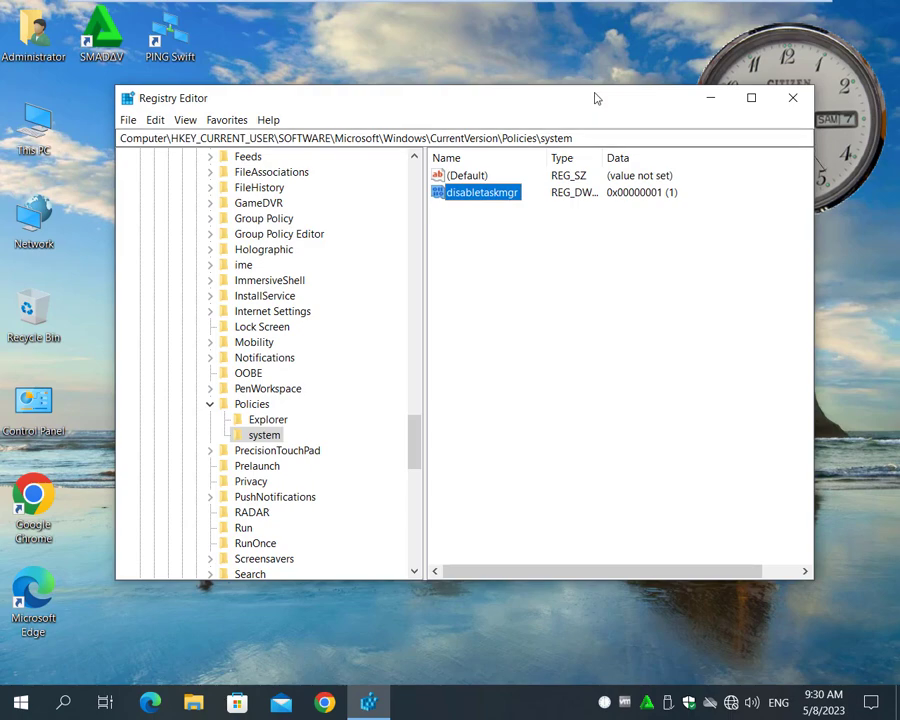
Step: Recheck the availability of Task Manager from the taskbar
left_click_drag(597, 96, 606, 97)
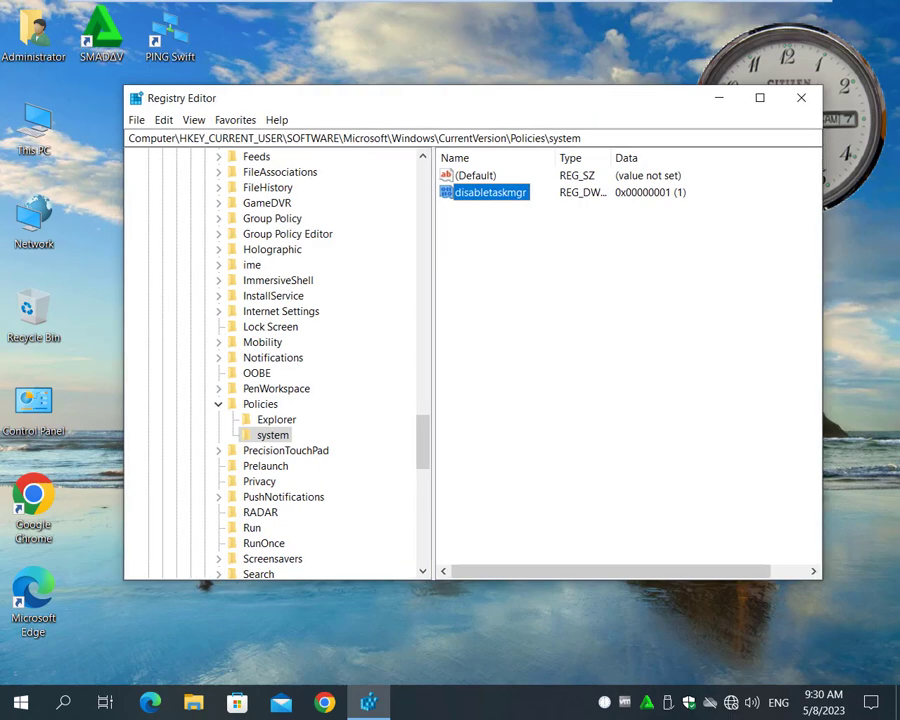
right_click(500, 703)
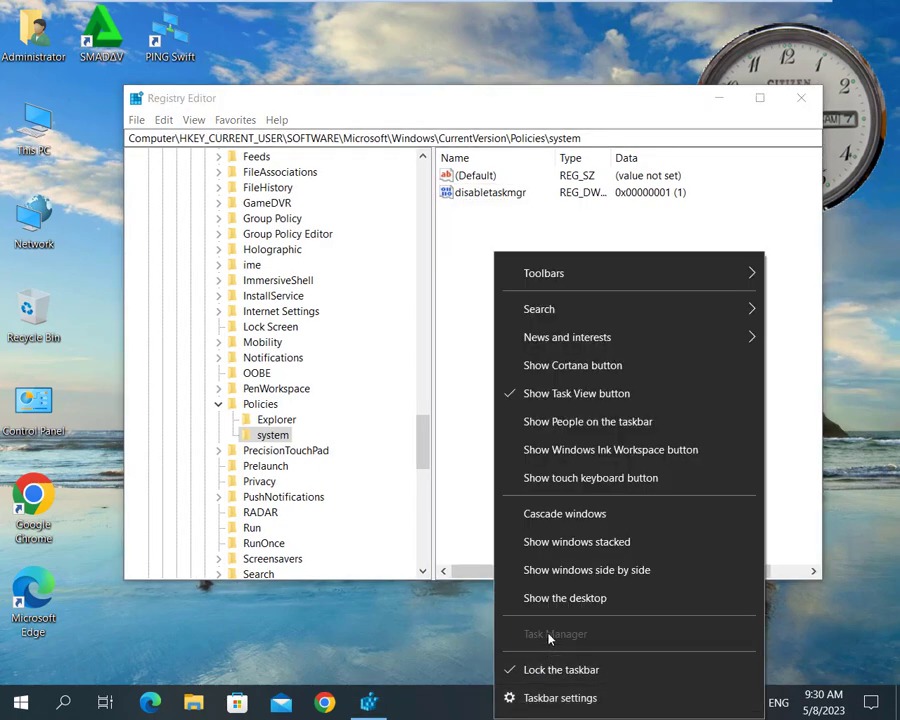
Step: Export the system key under Policies to the desktop as a registration file named Disable Task Manager
left_click_drag(482, 105, 549, 109)
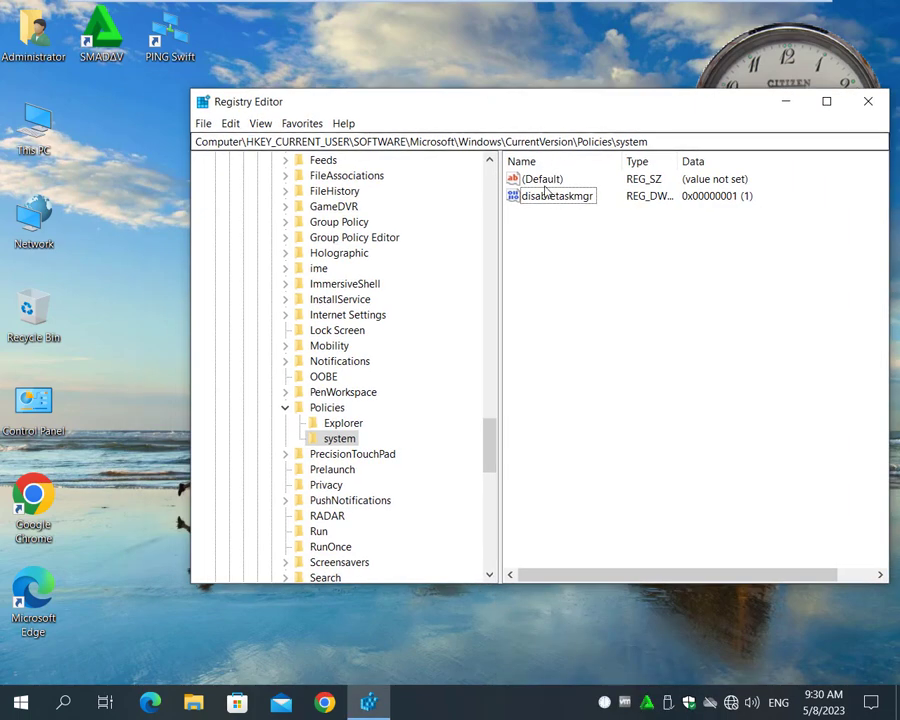
left_click(548, 196)
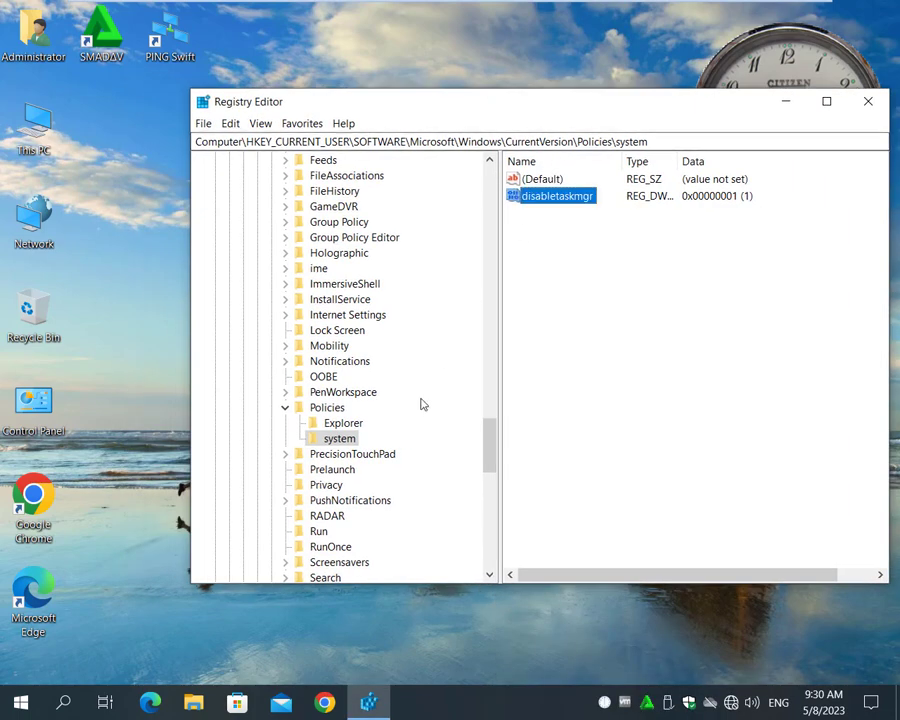
right_click(343, 441)
left_click(573, 202)
right_click(330, 440)
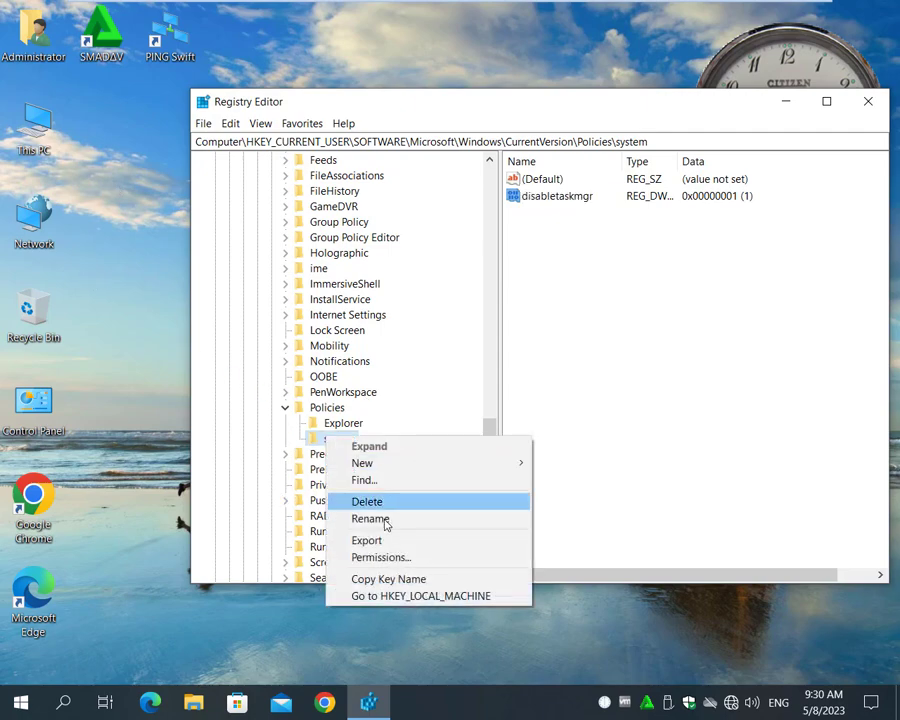
left_click(370, 540)
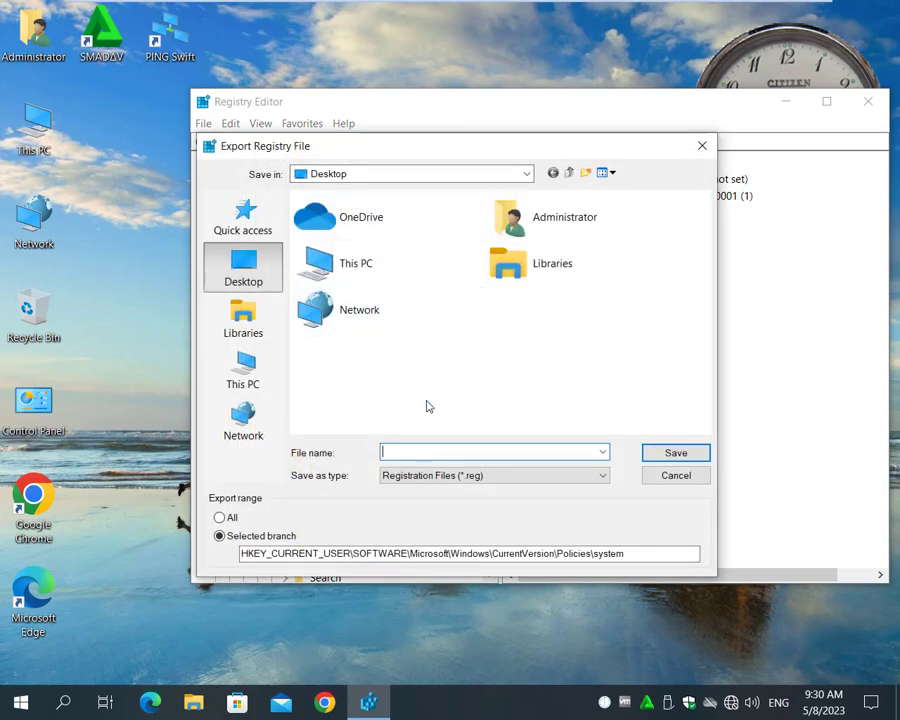
type("Disable Task Manager")
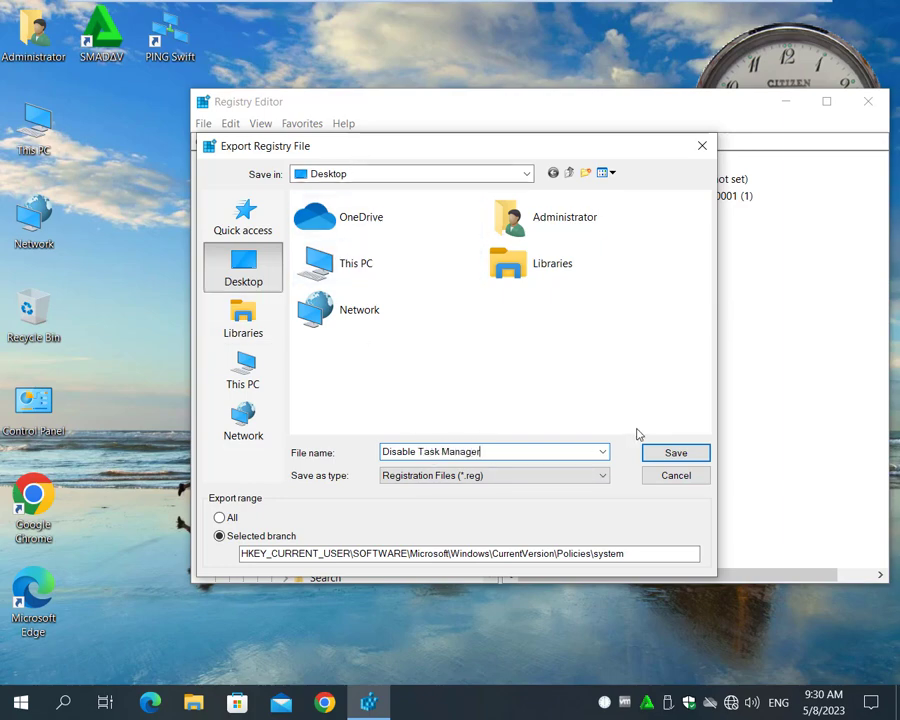
left_click(676, 455)
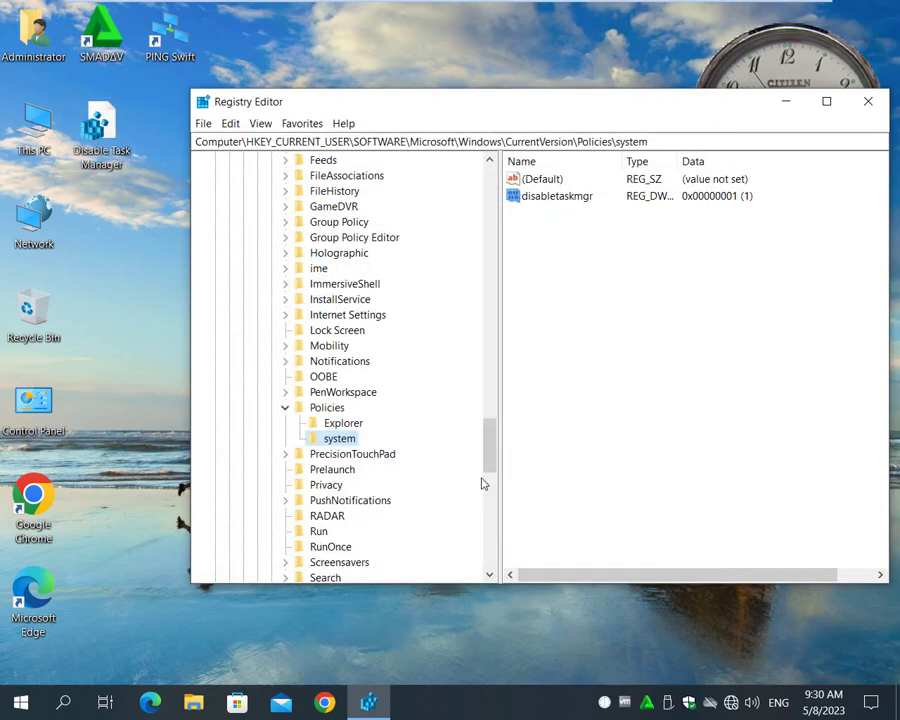
Step: Check the Task Manager entry of the taskbar and set the disabletaskmgr DWORD value's data to 0
right_click(505, 702)
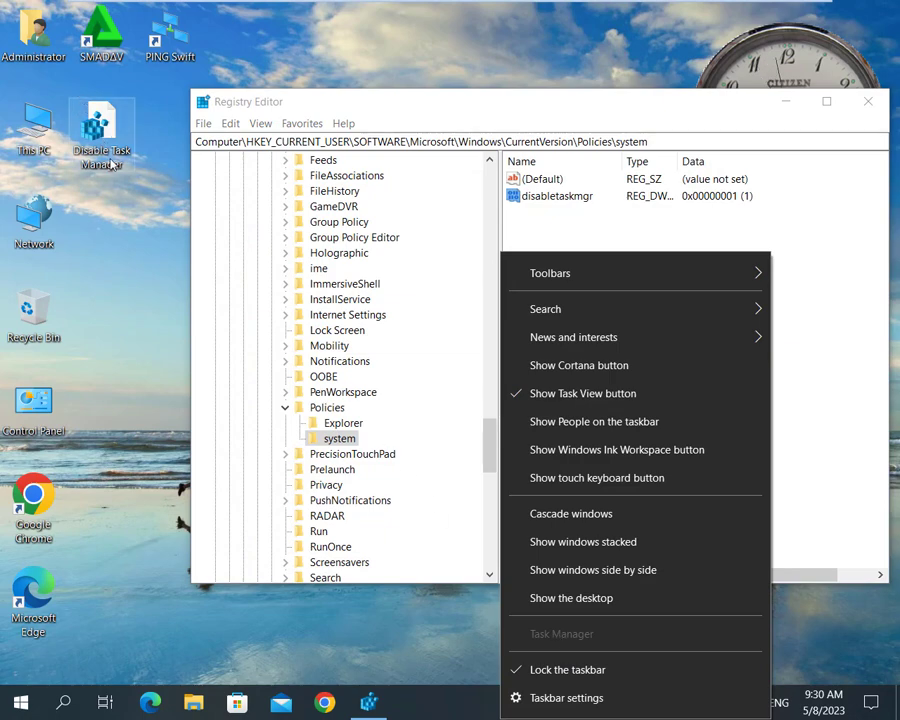
left_click(234, 312)
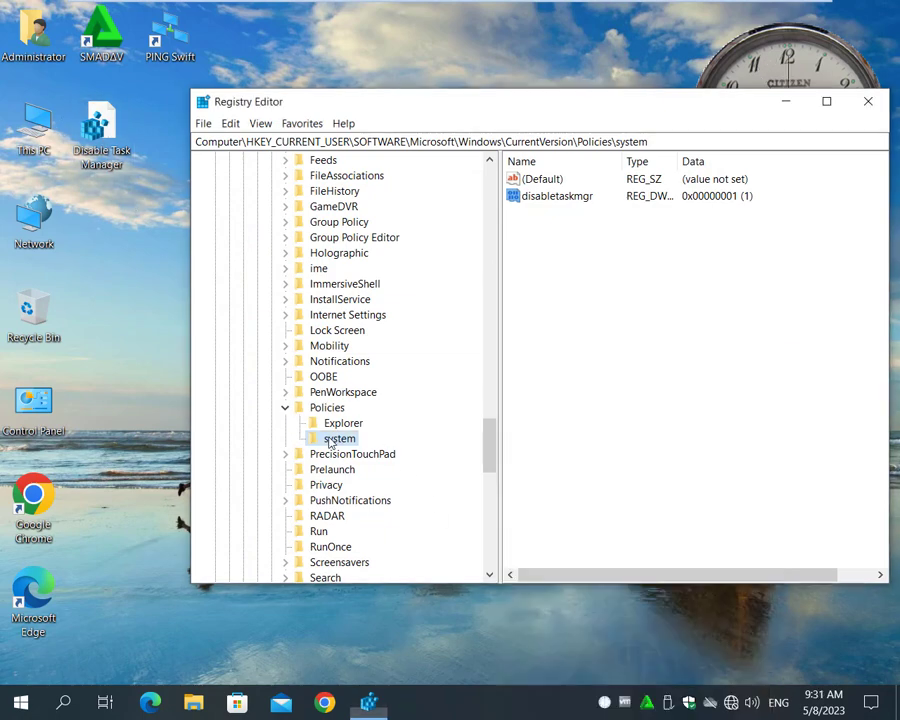
double_click(565, 197)
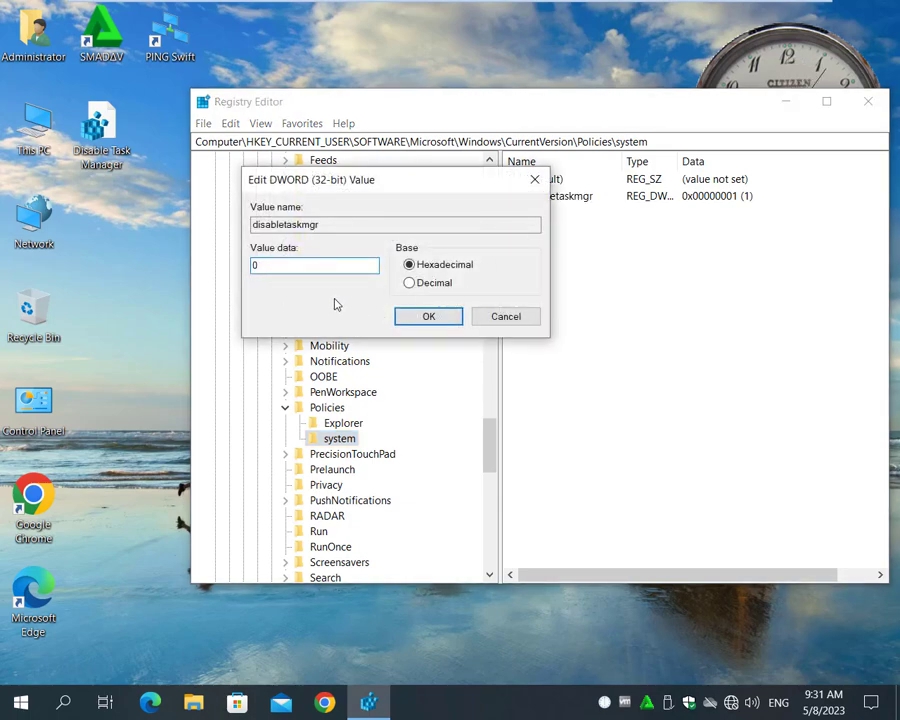
left_click(426, 316)
Step: Test opening Task Manager from the taskbar with disabletaskmgr set to 0, and close it
left_click(508, 714)
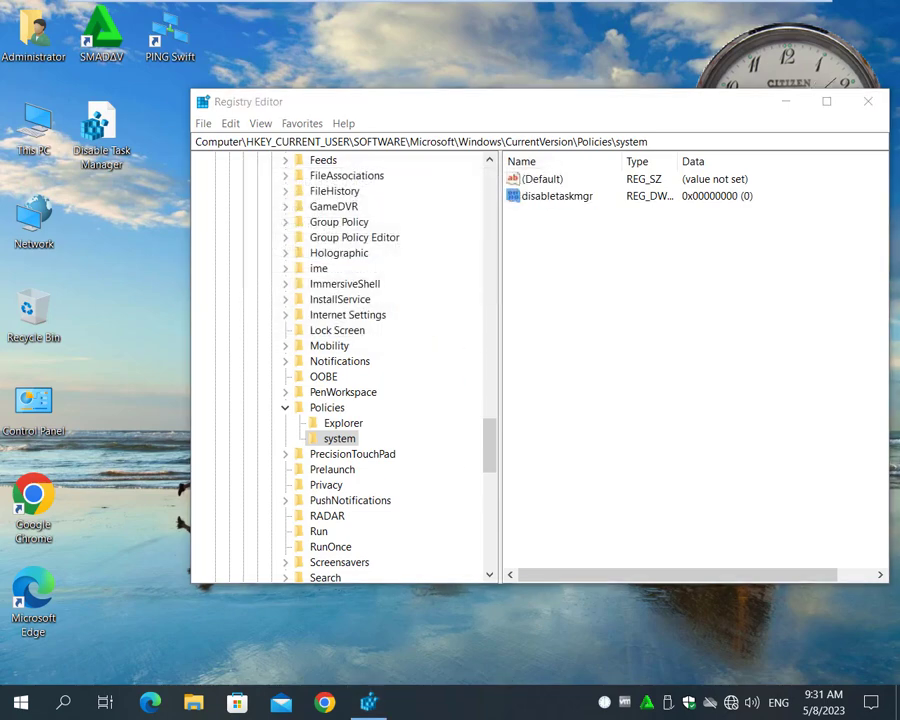
right_click(548, 694)
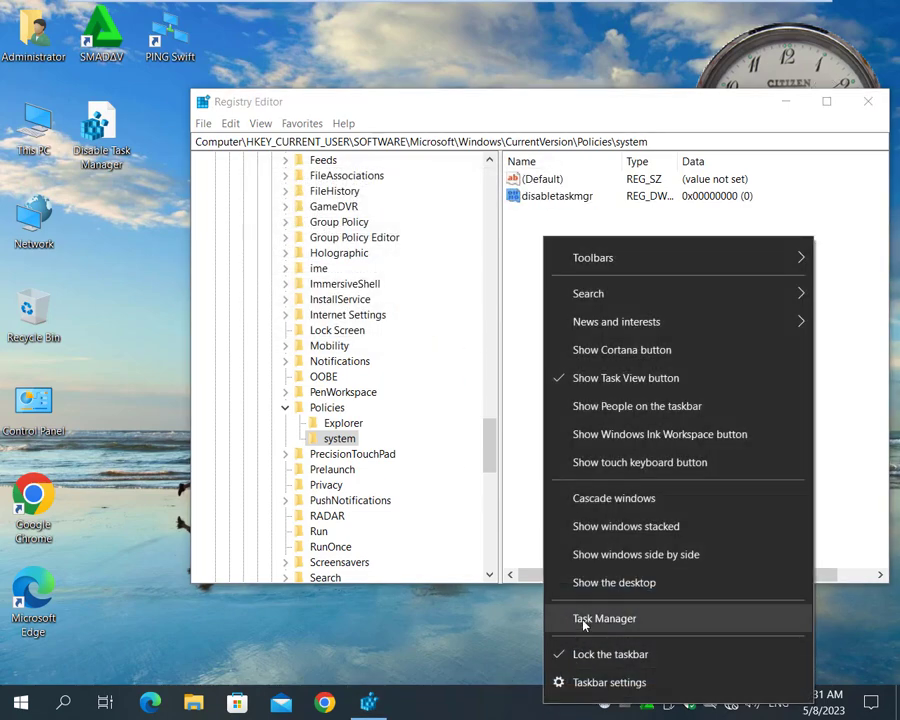
left_click(583, 623)
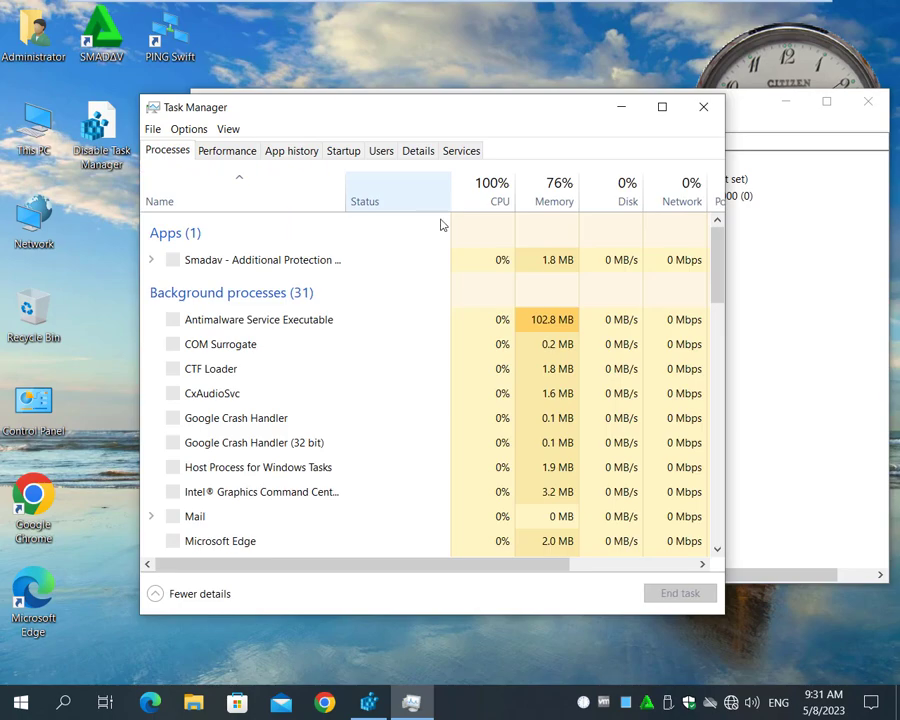
left_click(703, 106)
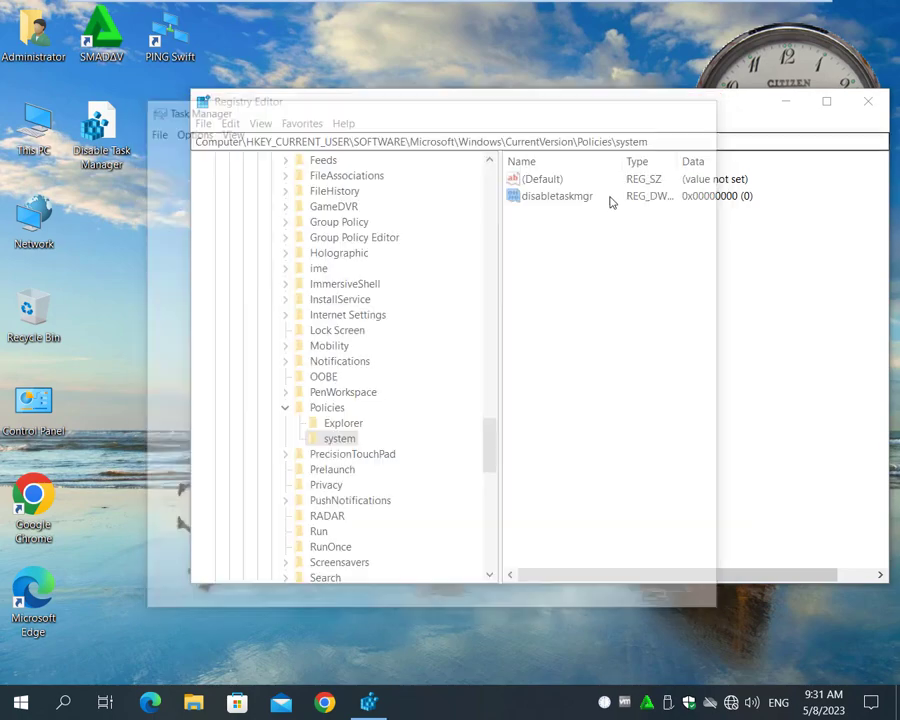
Step: Export the system key under Policies to the desktop as a registration file named Enable Task Manager
left_click(530, 199)
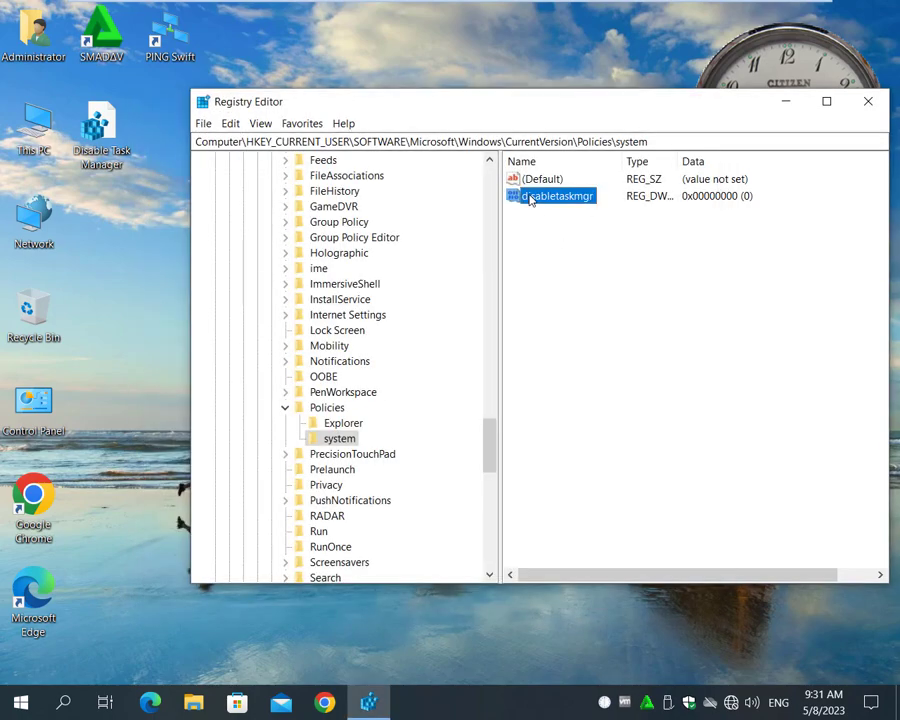
right_click(530, 199)
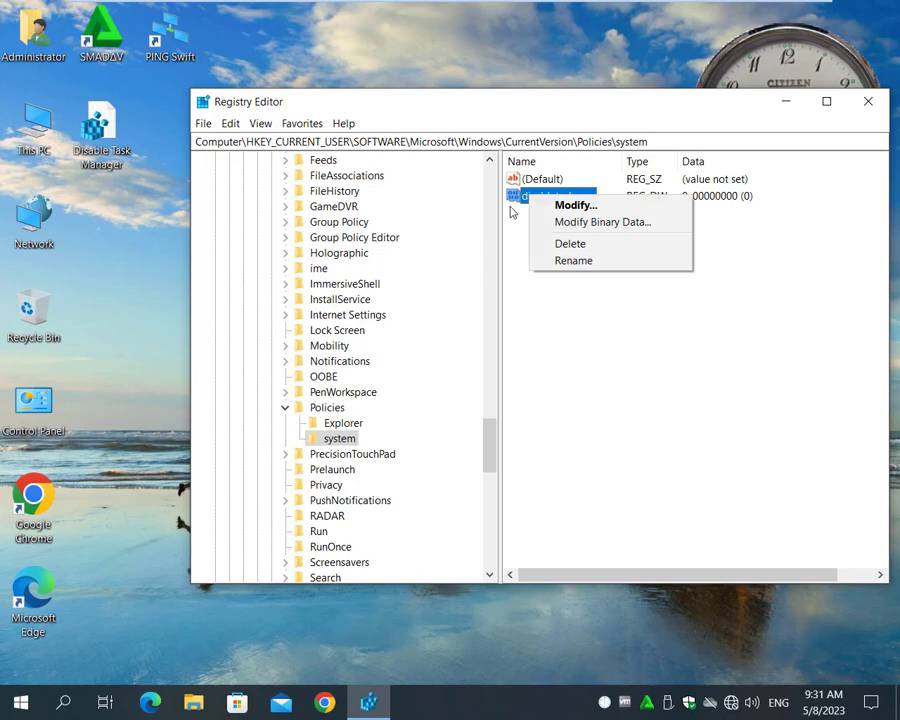
right_click(346, 443)
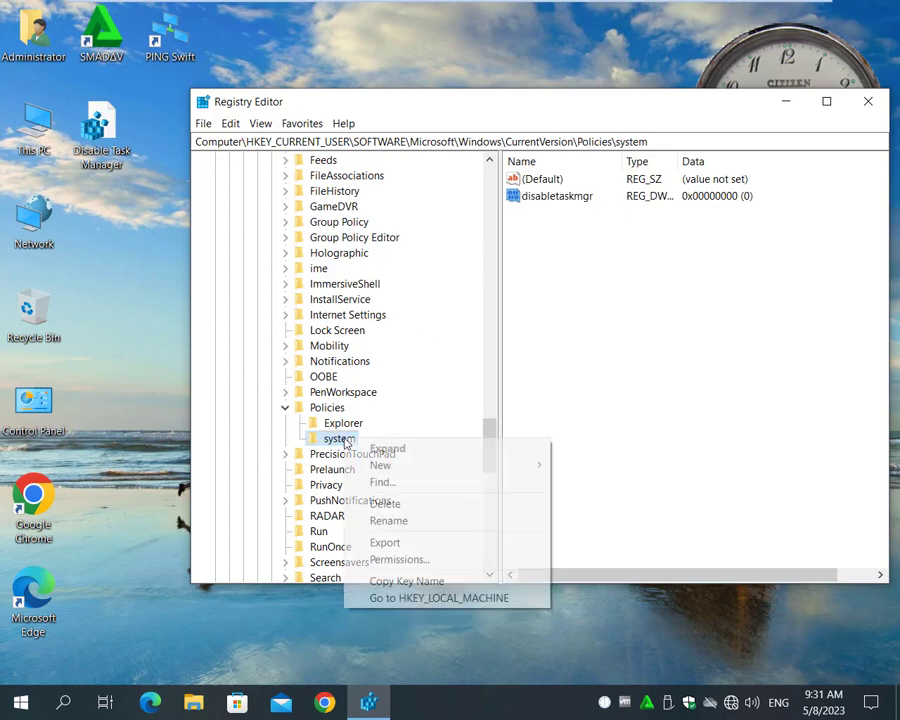
left_click(401, 552)
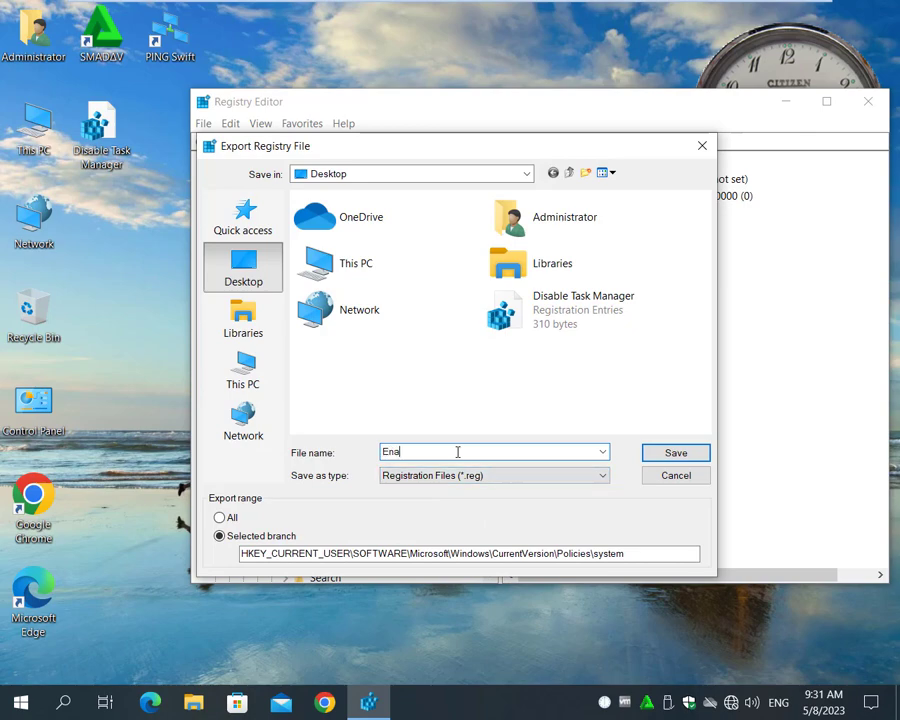
type("Enable Task Manager")
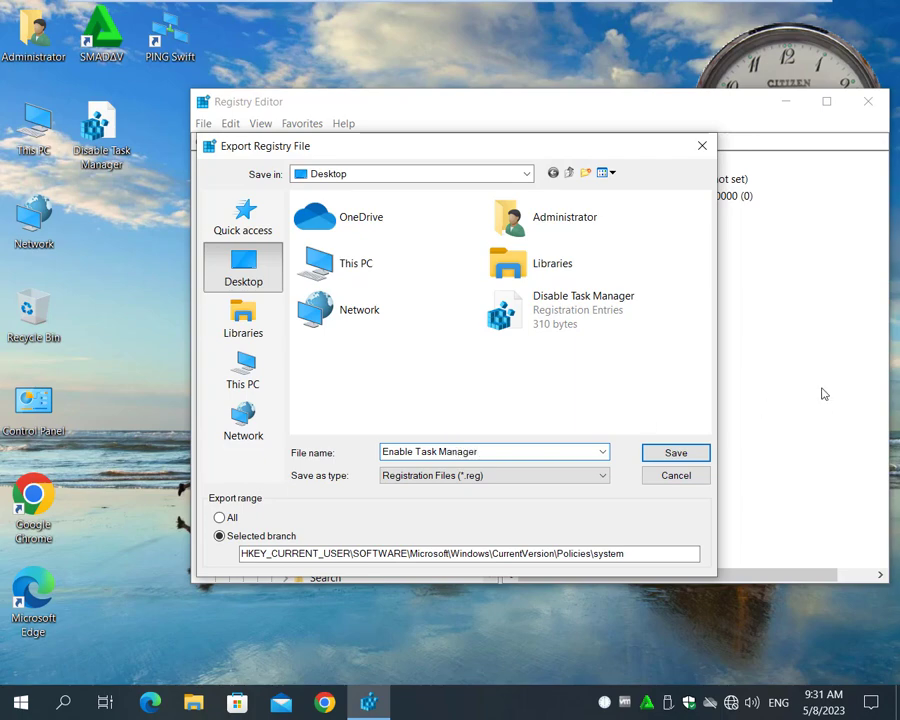
left_click(676, 458)
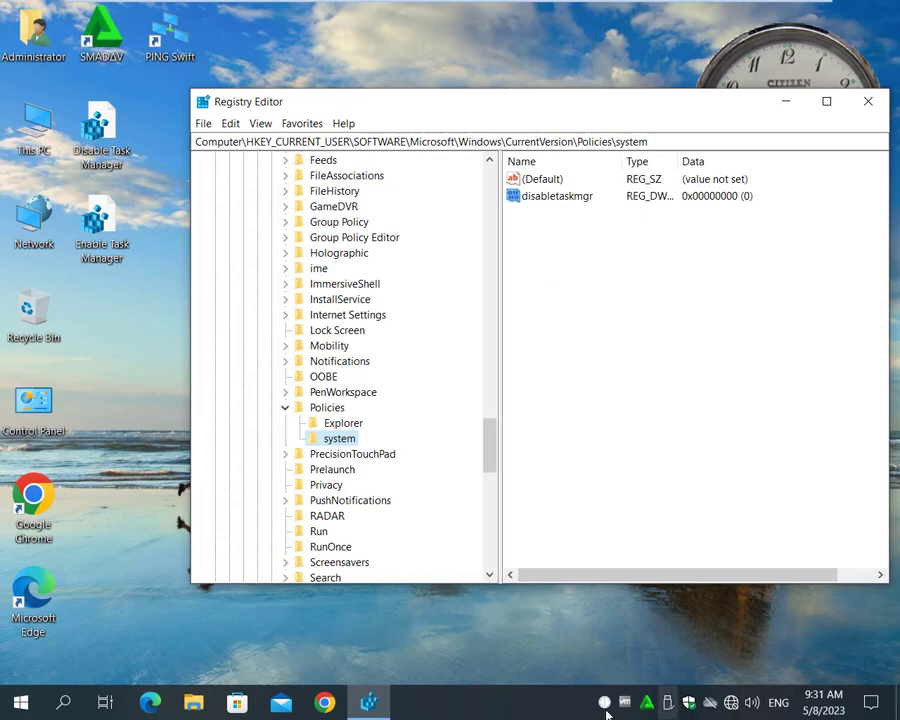
Step: Launch Task Manager from the taskbar once more as a check and close its window
right_click(533, 705)
left_click(590, 630)
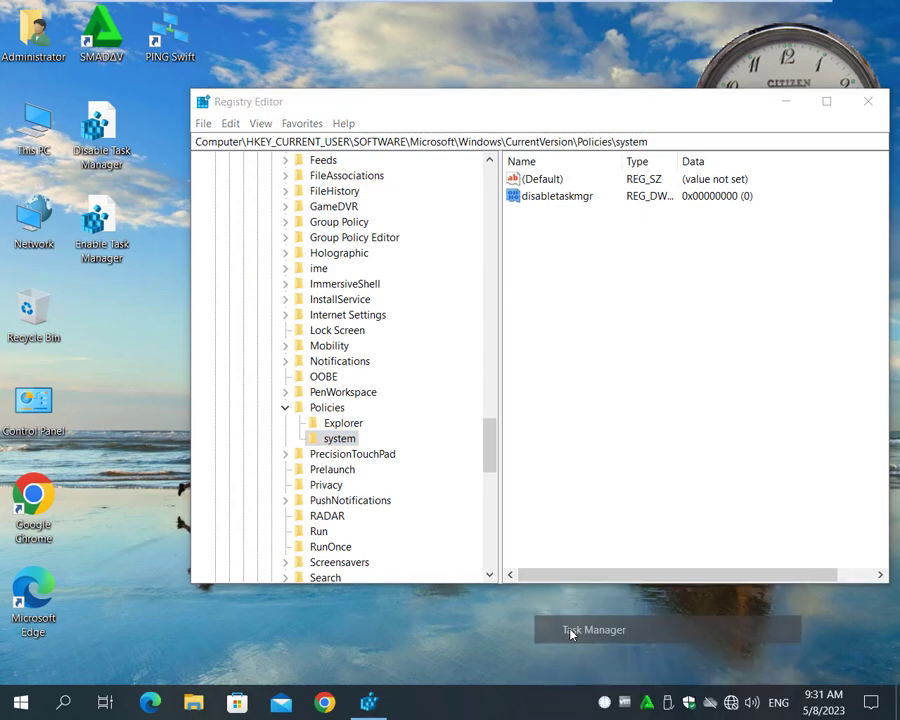
left_click(704, 108)
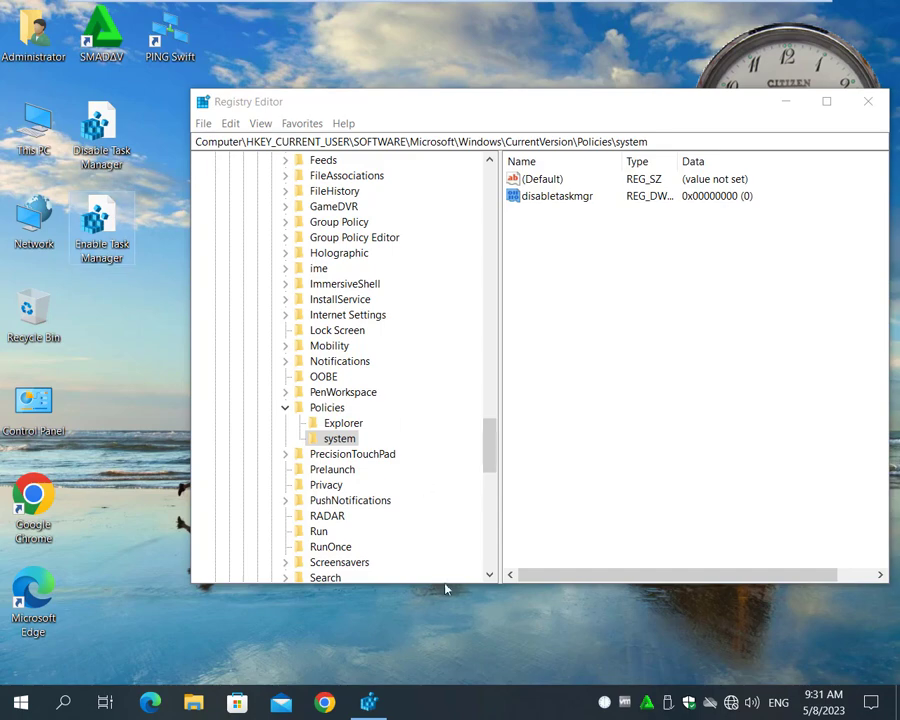
Step: Delete the system key under Policies, confirm the deletion, and close the Registry Editor
right_click(340, 440)
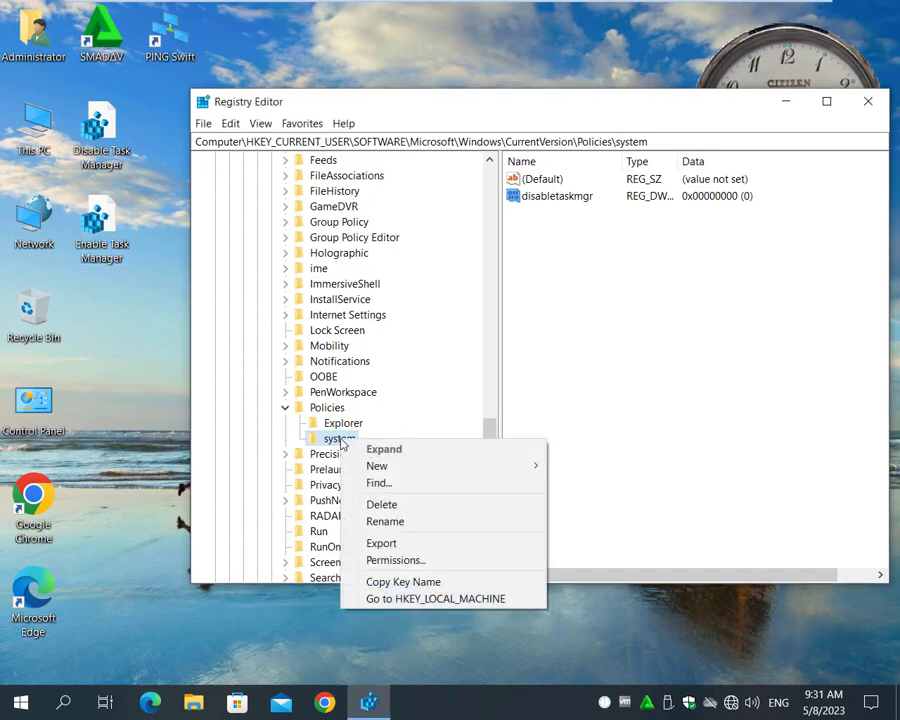
left_click(392, 506)
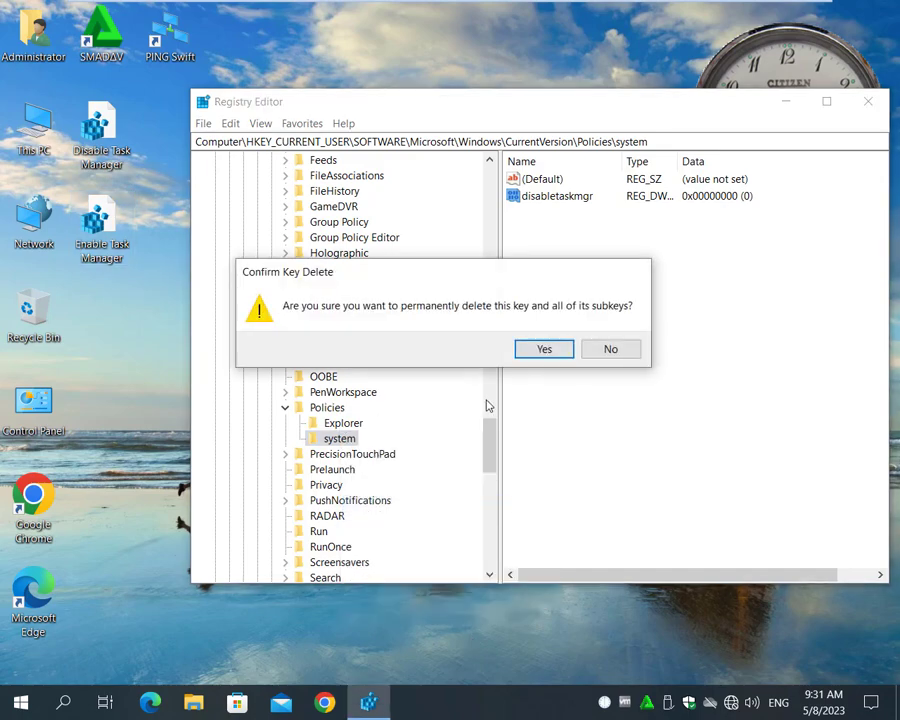
left_click(546, 350)
left_click(290, 407)
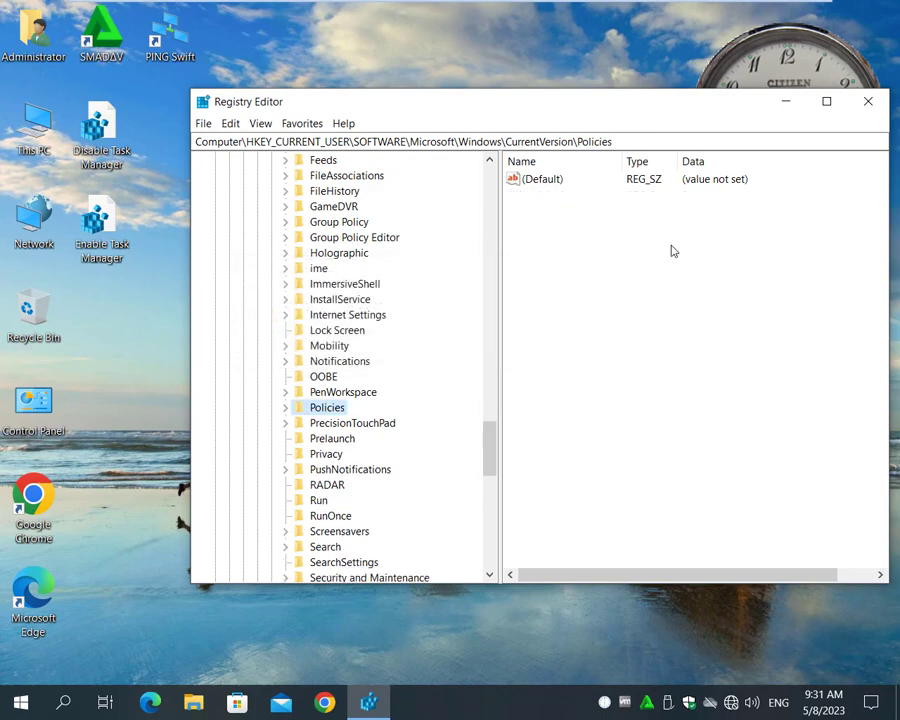
left_click(866, 101)
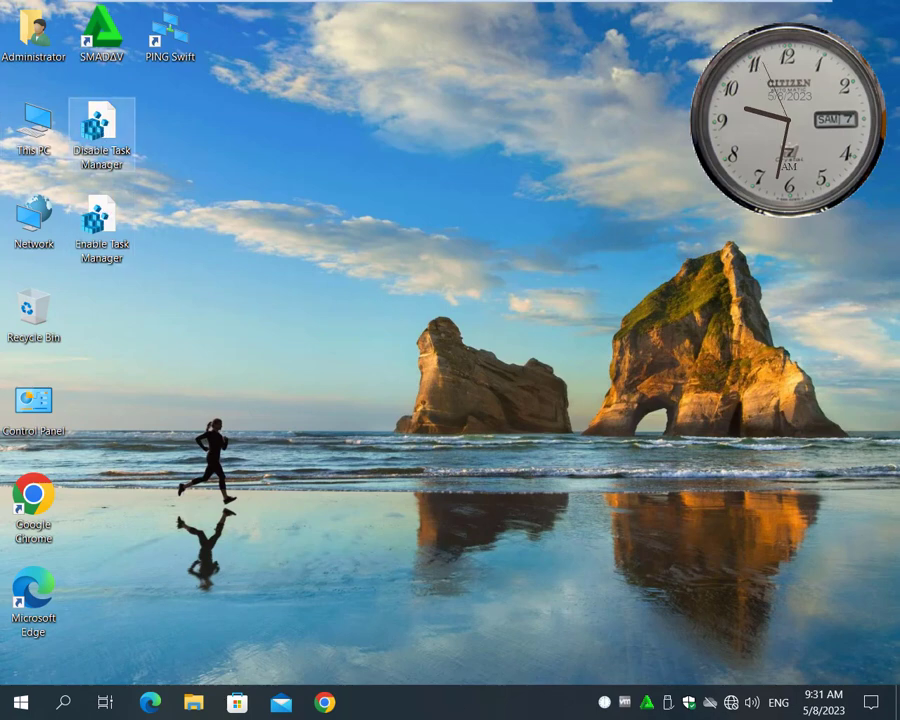
Step: Check the taskbar's Task Manager entry without the system key, and merge the desktop file Disable Task Manager.reg into the registry
right_click(489, 703)
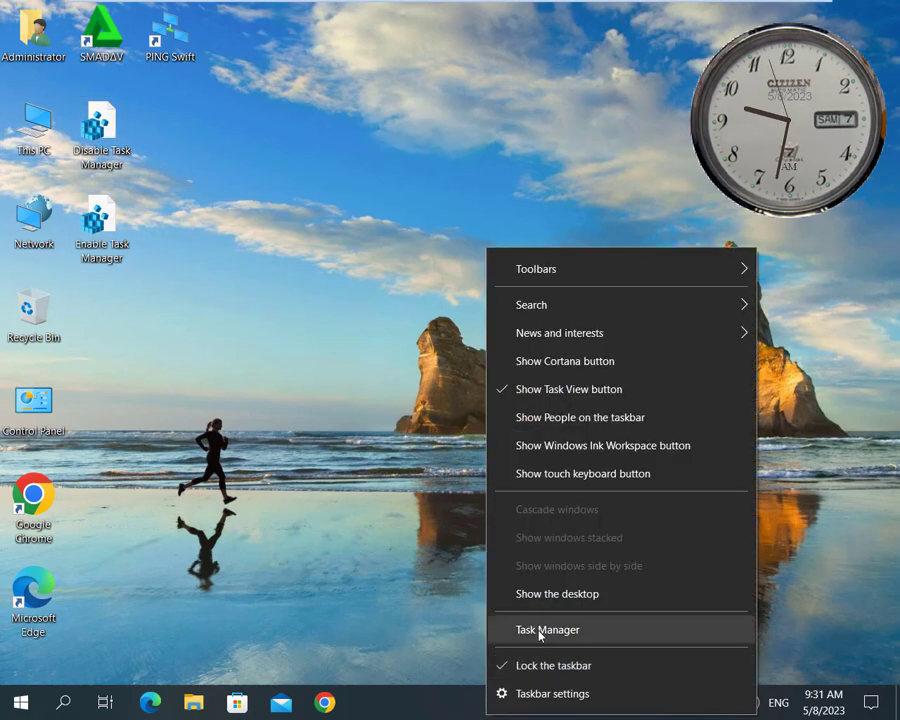
left_click(361, 433)
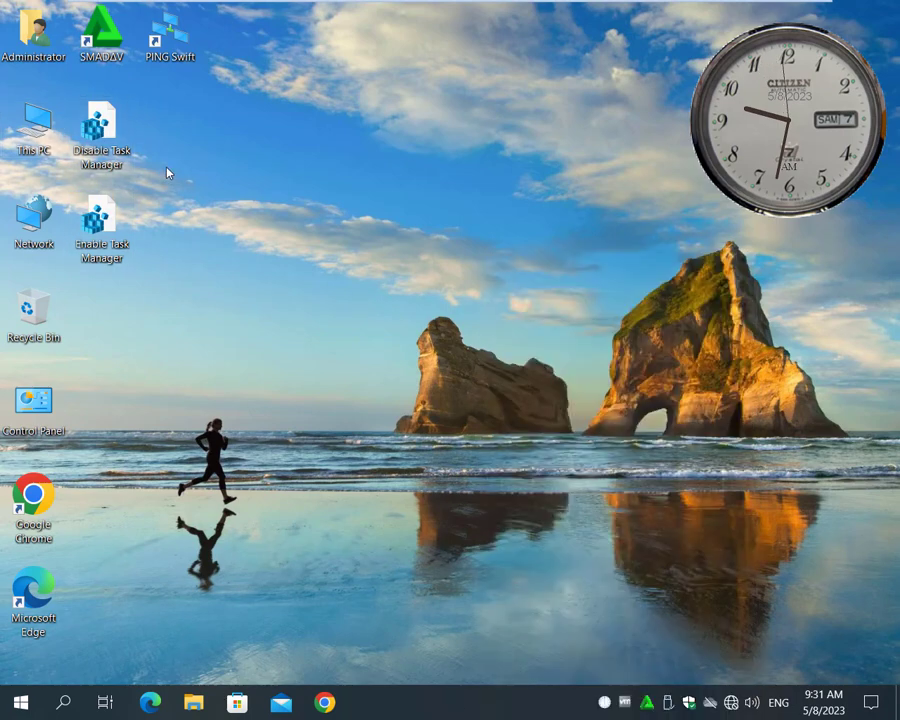
double_click(100, 125)
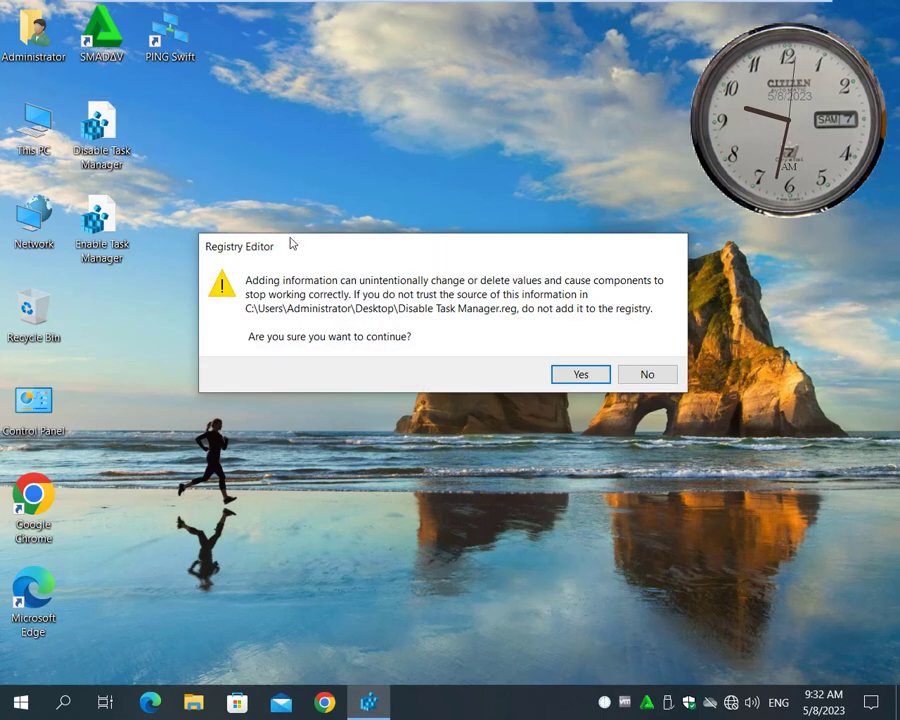
left_click(575, 378)
left_click(647, 355)
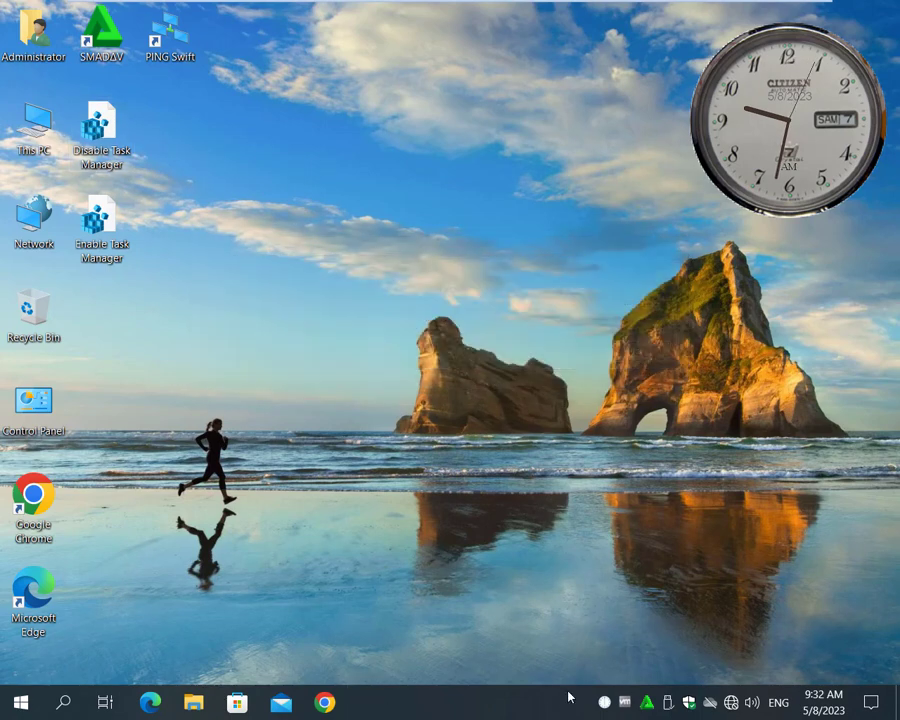
Step: Check the taskbar's Task Manager entry after the disabling import, and merge the desktop file Enable Task Manager.reg into the registry
right_click(509, 706)
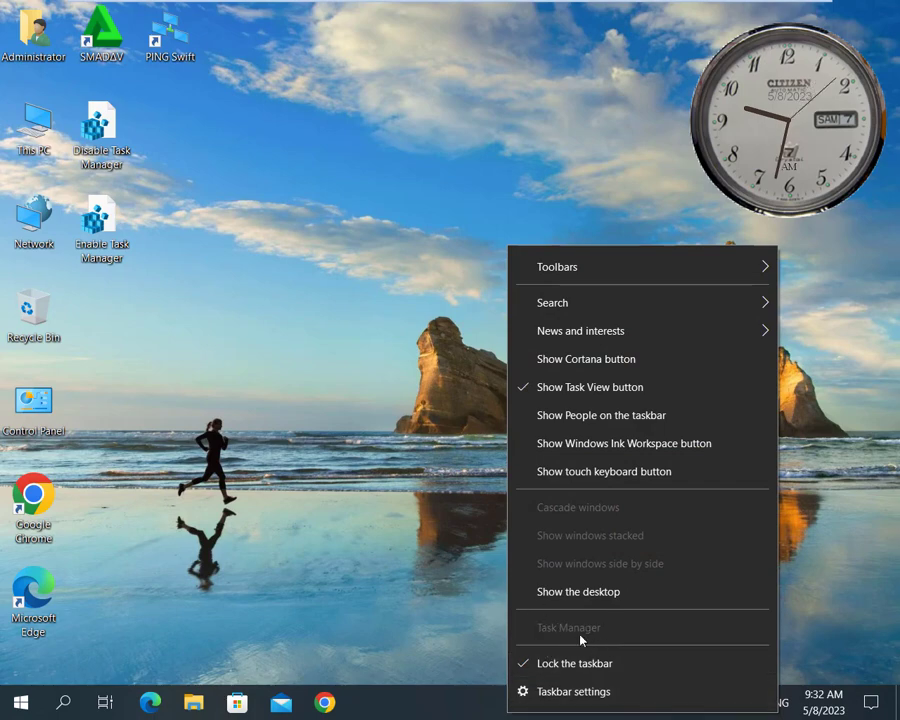
left_click(242, 281)
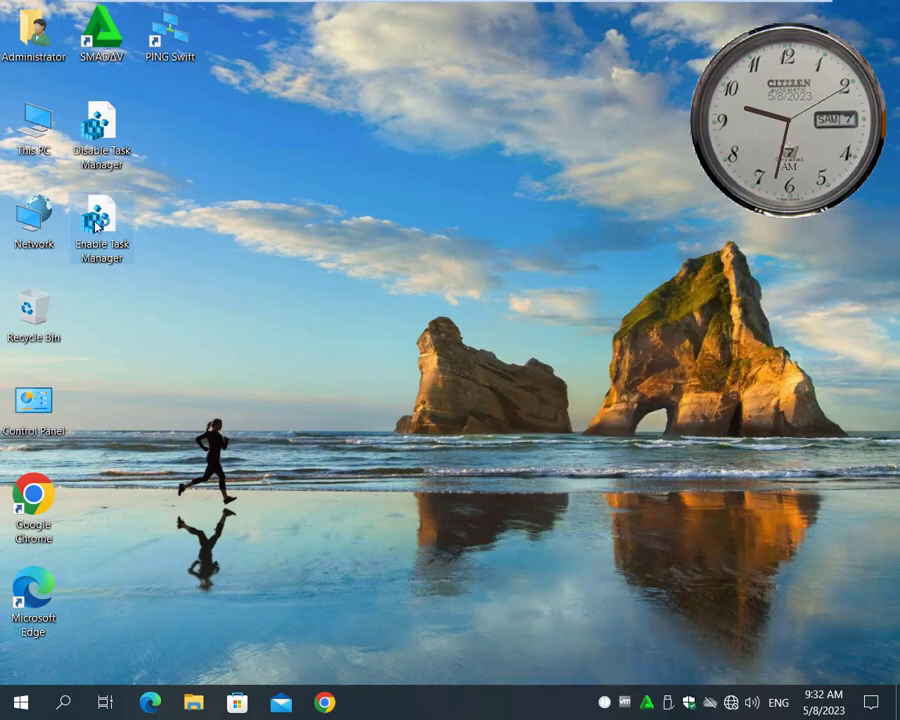
double_click(97, 226)
left_click(579, 378)
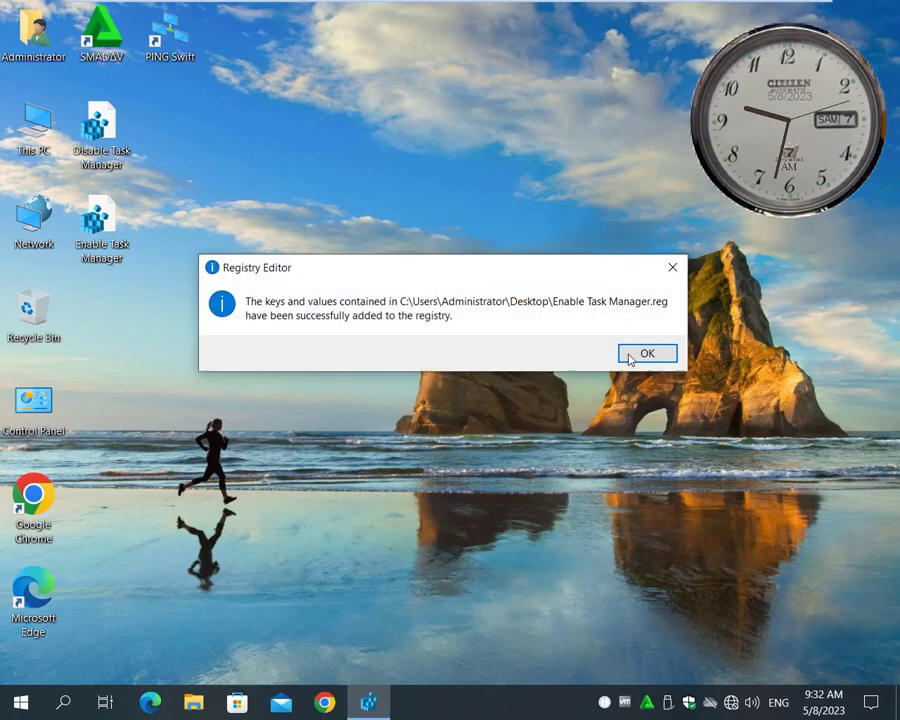
left_click(630, 356)
Step: Test opening Task Manager from the taskbar after importing the enabling registry file, and close it
right_click(502, 709)
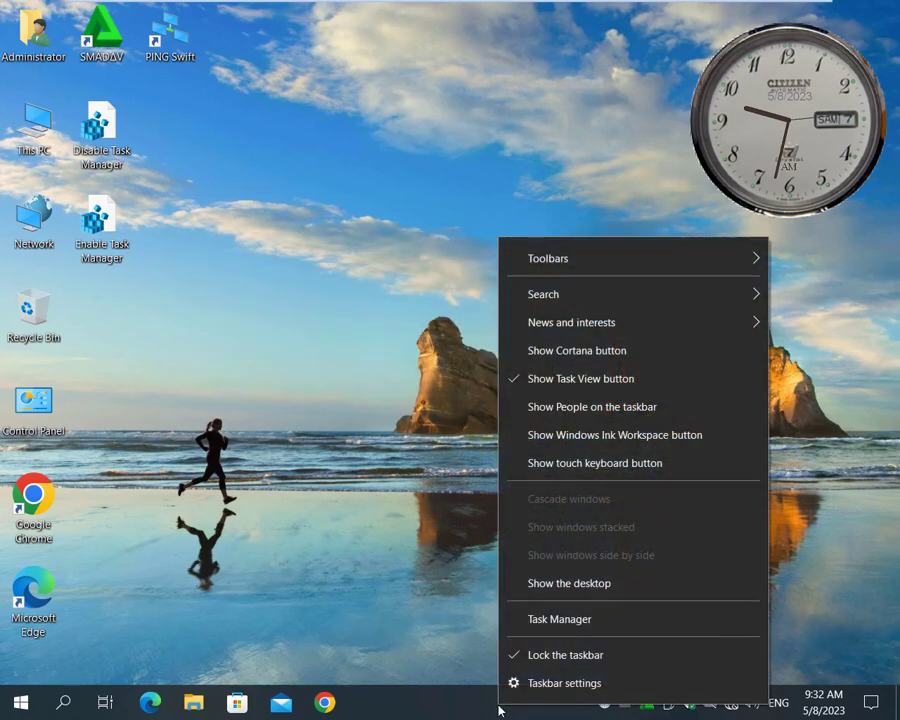
left_click(563, 621)
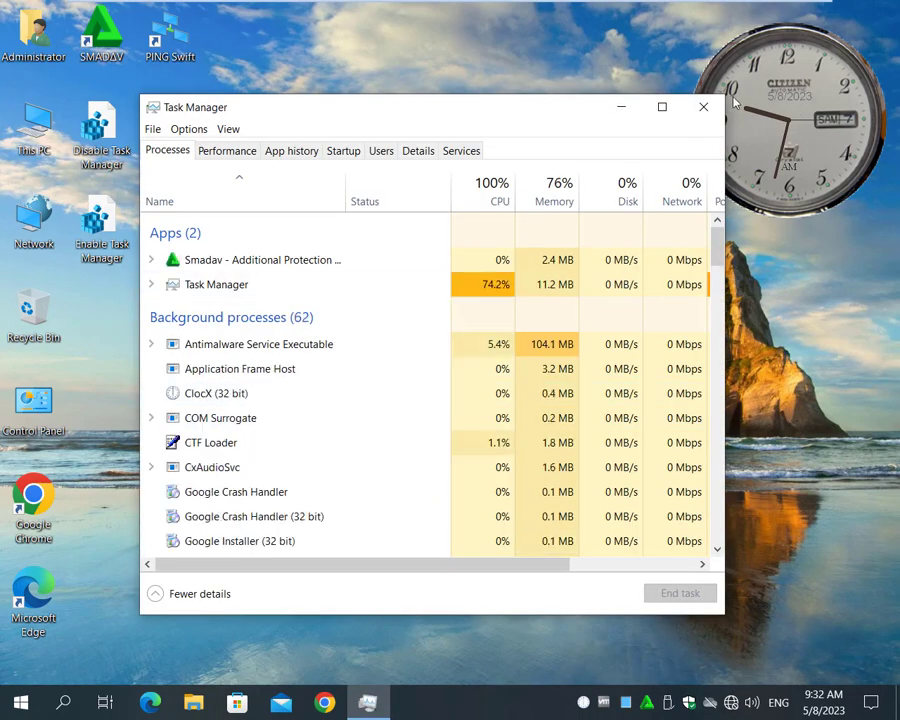
left_click(708, 115)
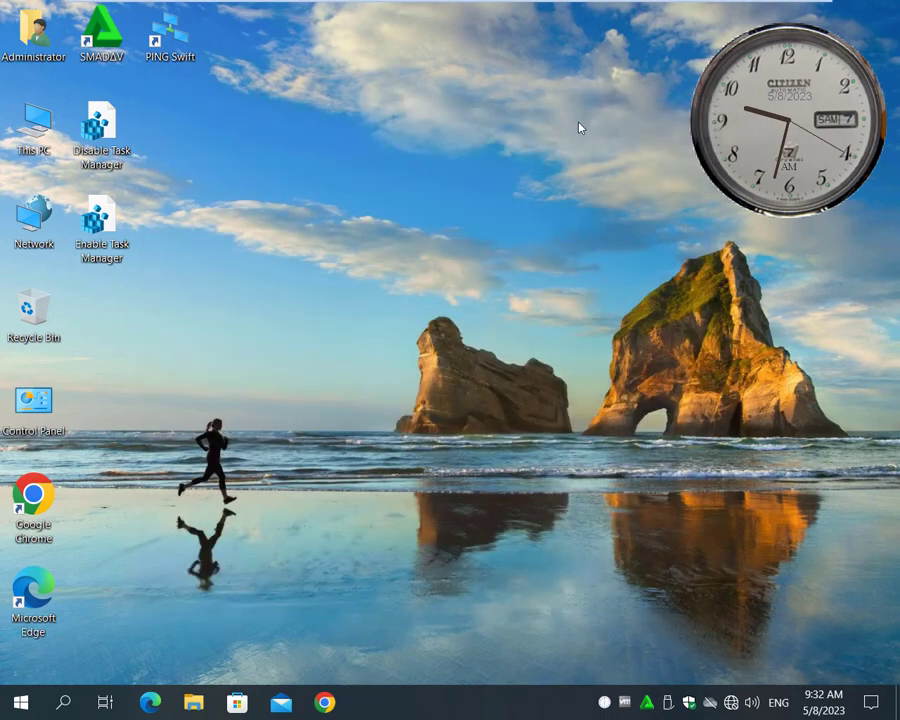
Step: Compress the desktop files Disable Task Manager and Enable Task Manager together into a zipped folder, keeping the name Disable Task Manager
right_click(579, 127)
left_click(624, 178)
left_click_drag(183, 115, 80, 284)
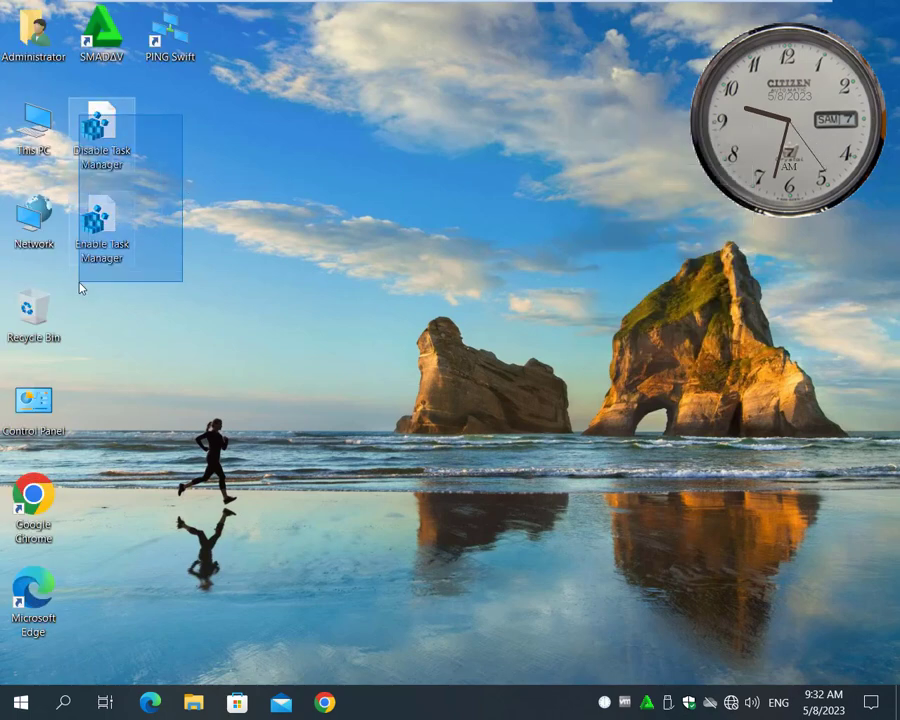
right_click(91, 140)
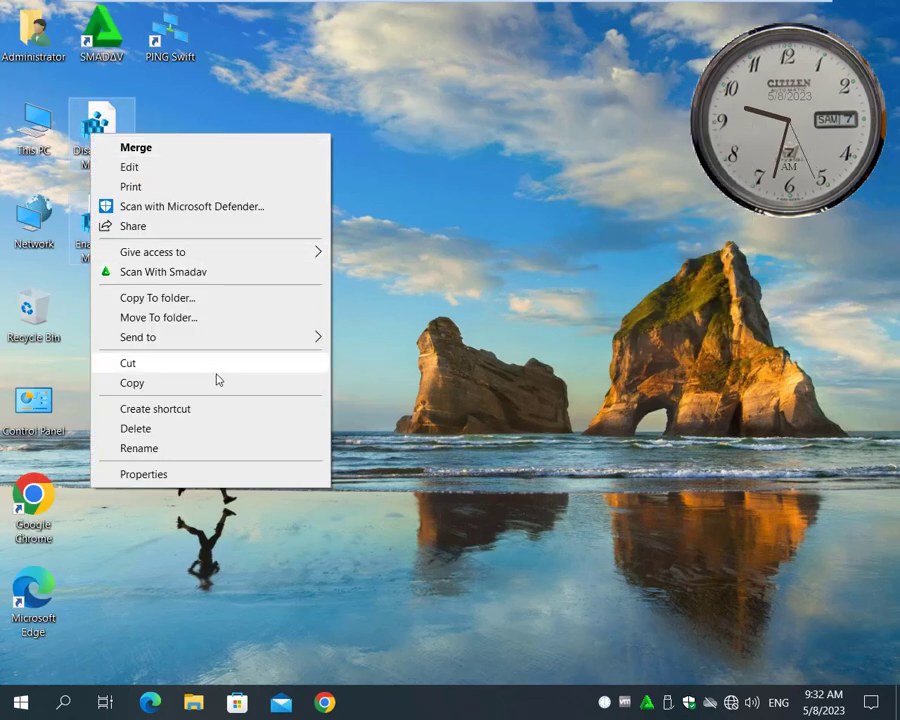
mouse_move(249, 343)
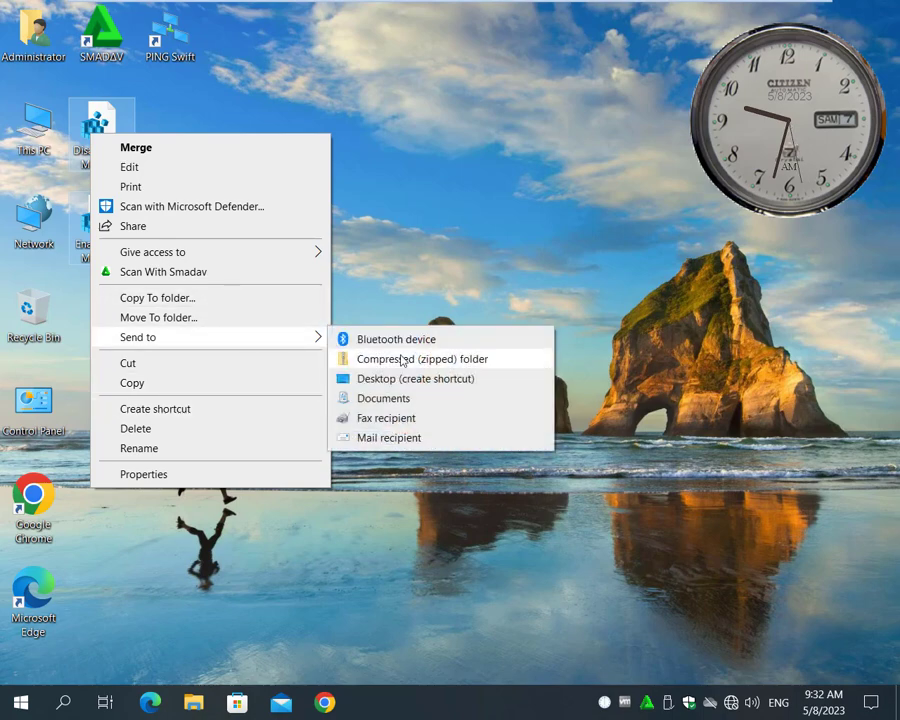
left_click(403, 360)
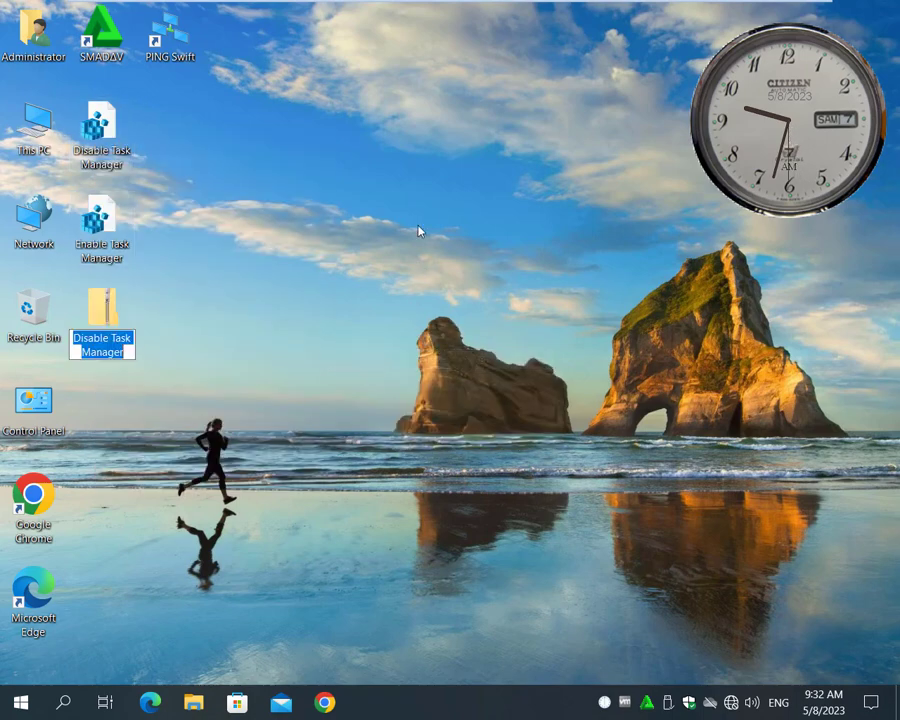
left_click(133, 323)
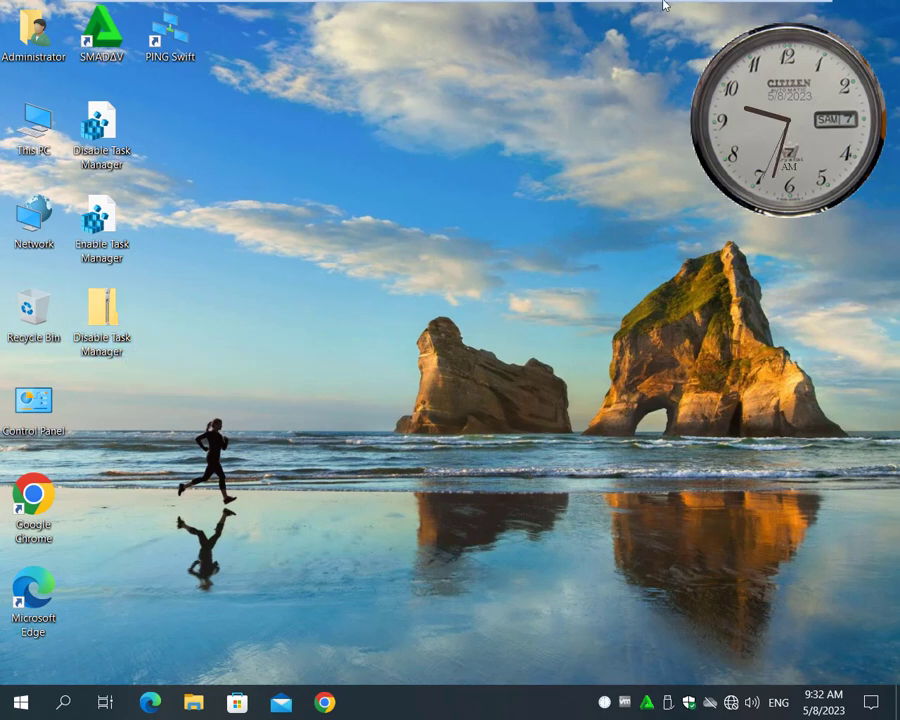
Step: Minimize the full-screen 22H2 virtual machine to return to the host desktop
mouse_move(669, 6)
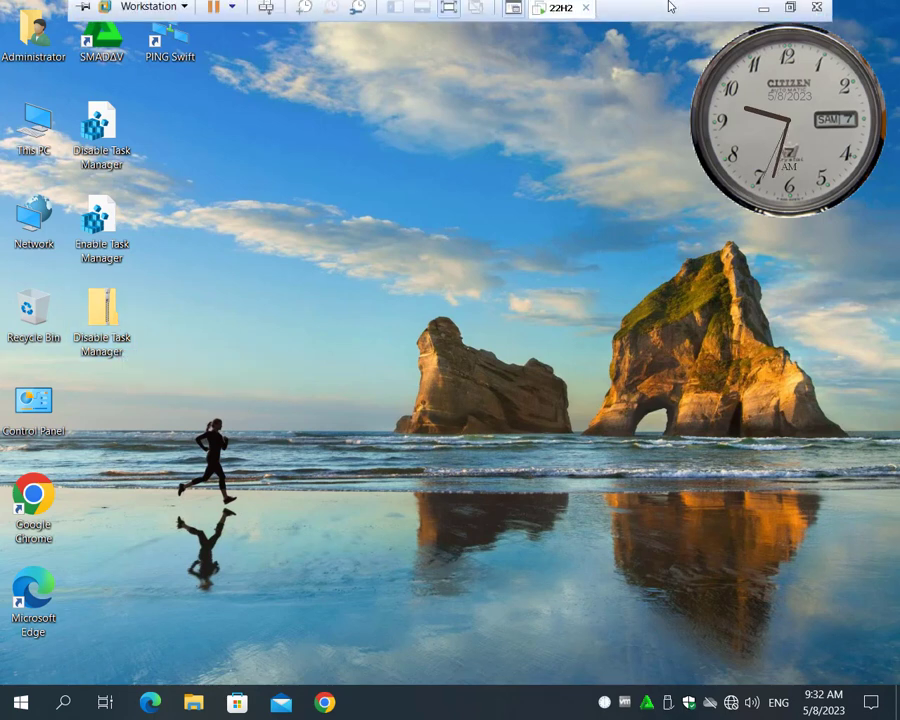
left_click(765, 14)
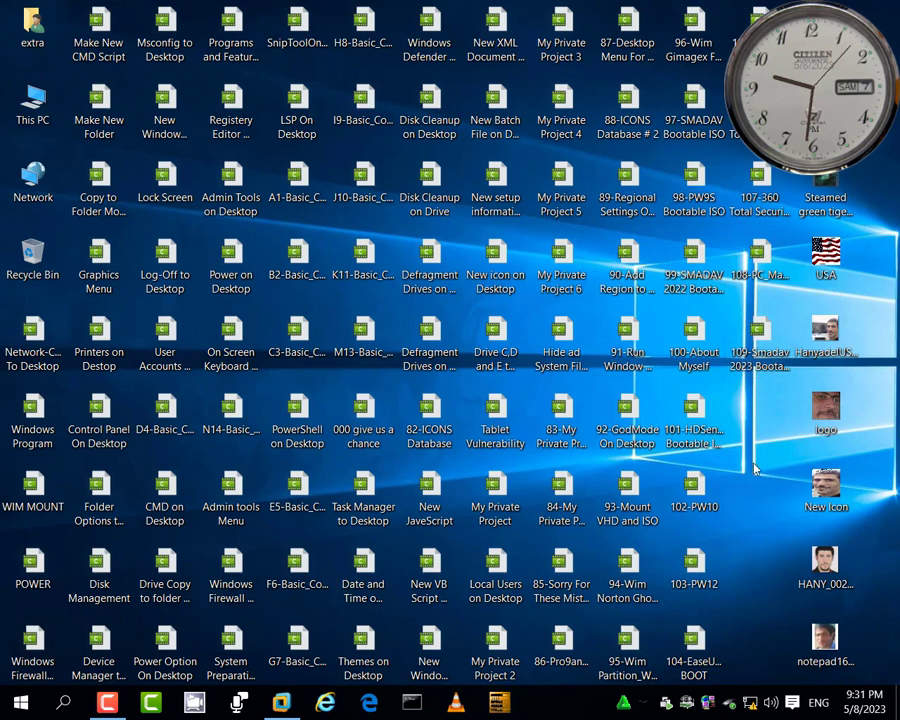